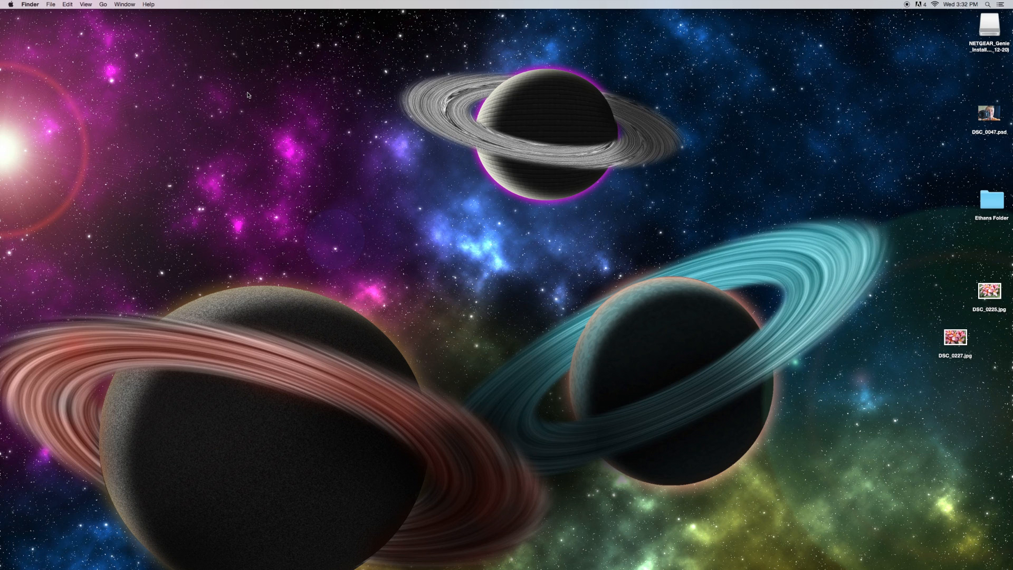
Open Photoshop and create a new document named Galaxy, 1500 by 850 pixels at 150 pixels/inch.
mouse_move(706, 564)
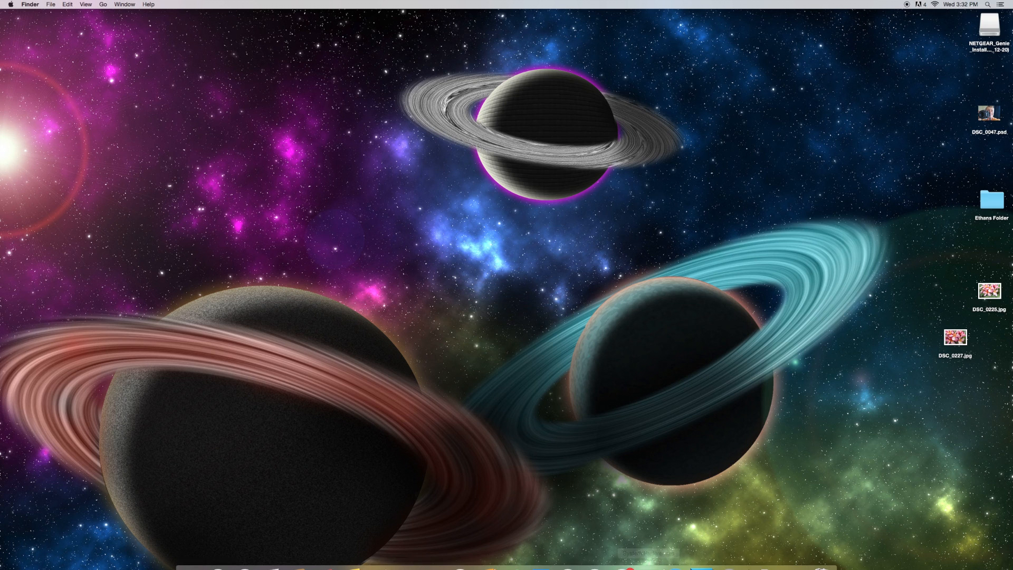
left_click(706, 559)
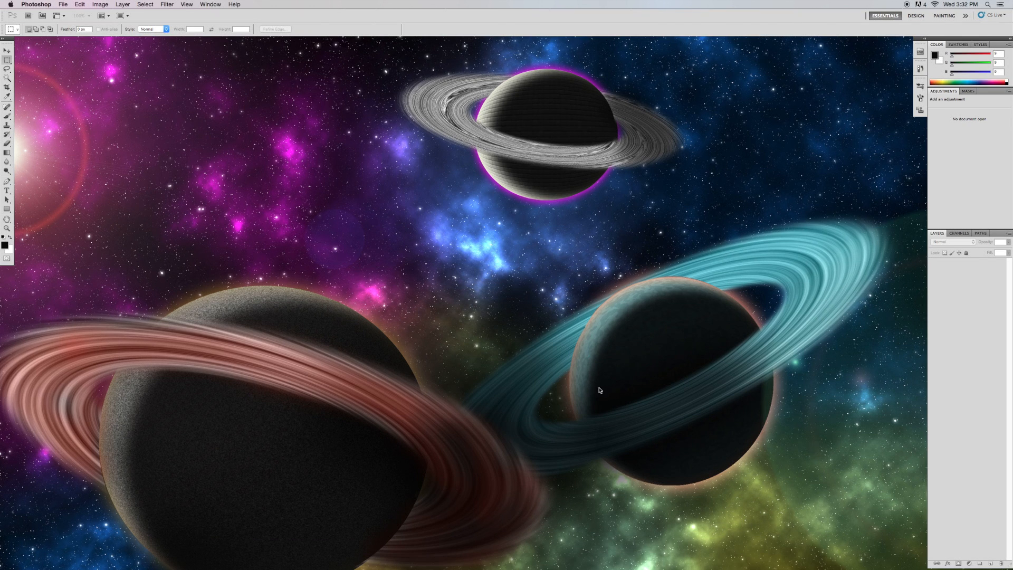
left_click(64, 4)
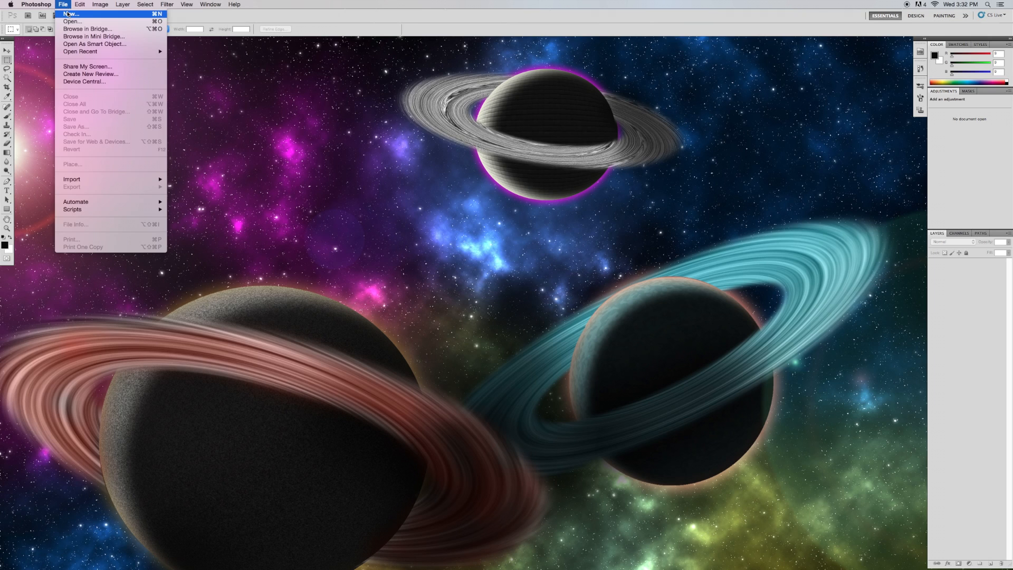
left_click(67, 14)
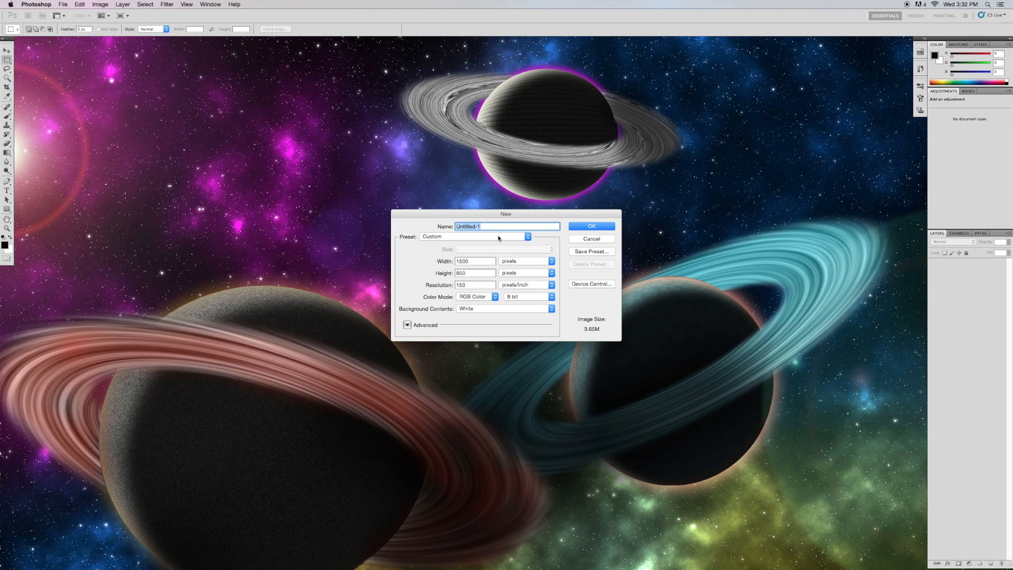
type("Galaxy")
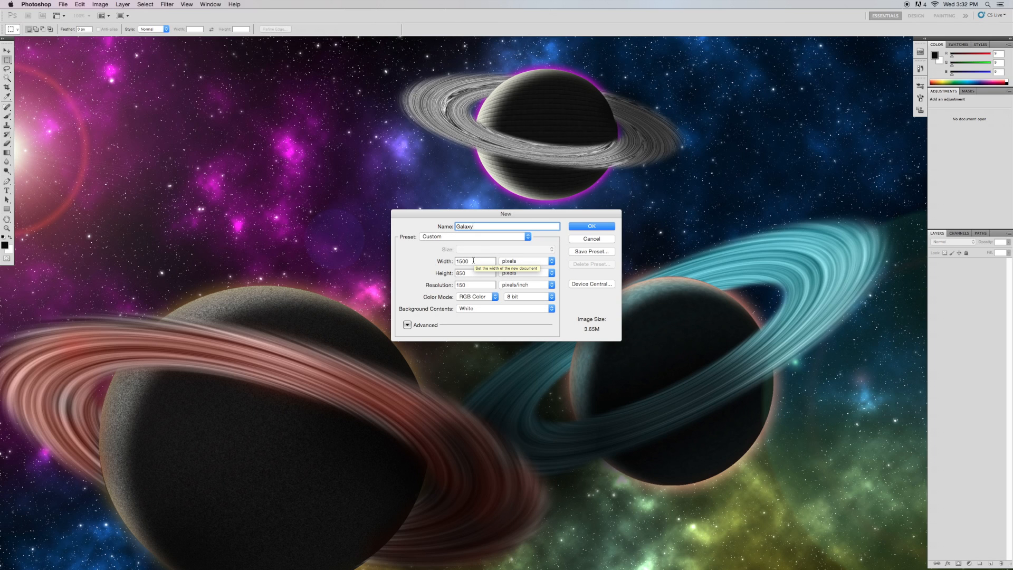
double_click(465, 275)
double_click(479, 286)
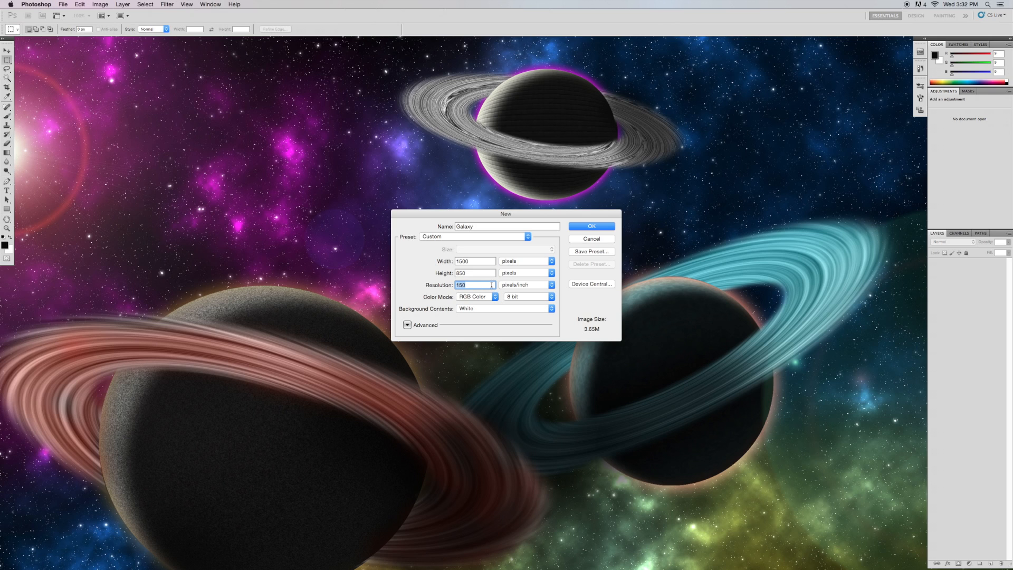
left_click(587, 227)
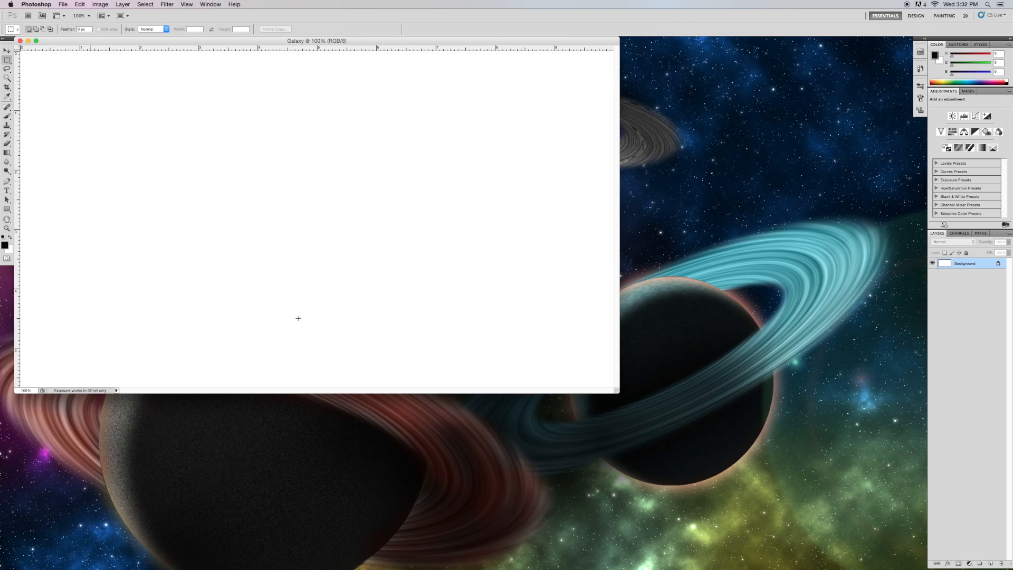
Fill the document's background with the black foreground colour.
left_click_drag(616, 390, 844, 486)
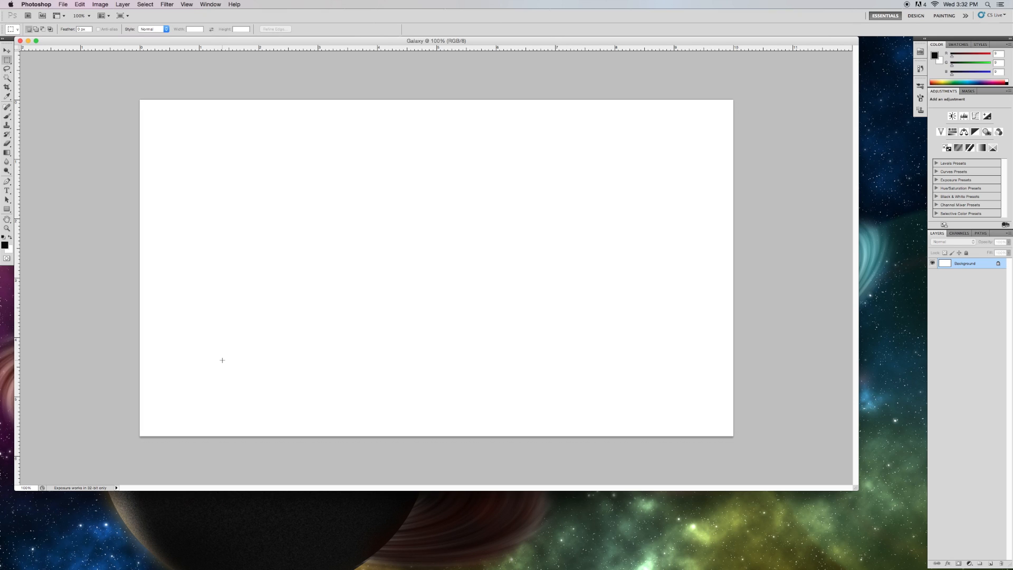
key("alt+BackSpace")
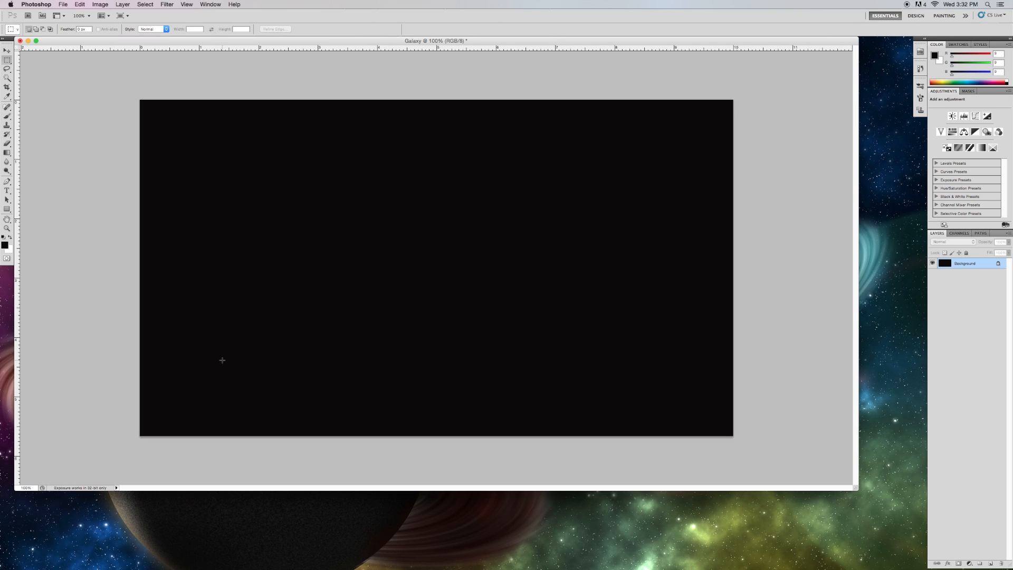
left_click(5, 245)
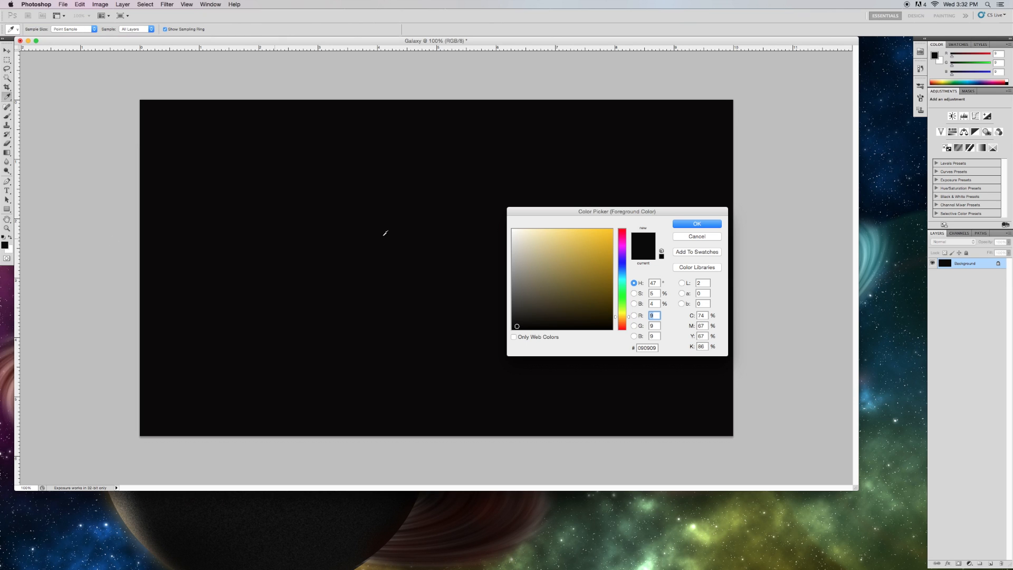
left_click(701, 223)
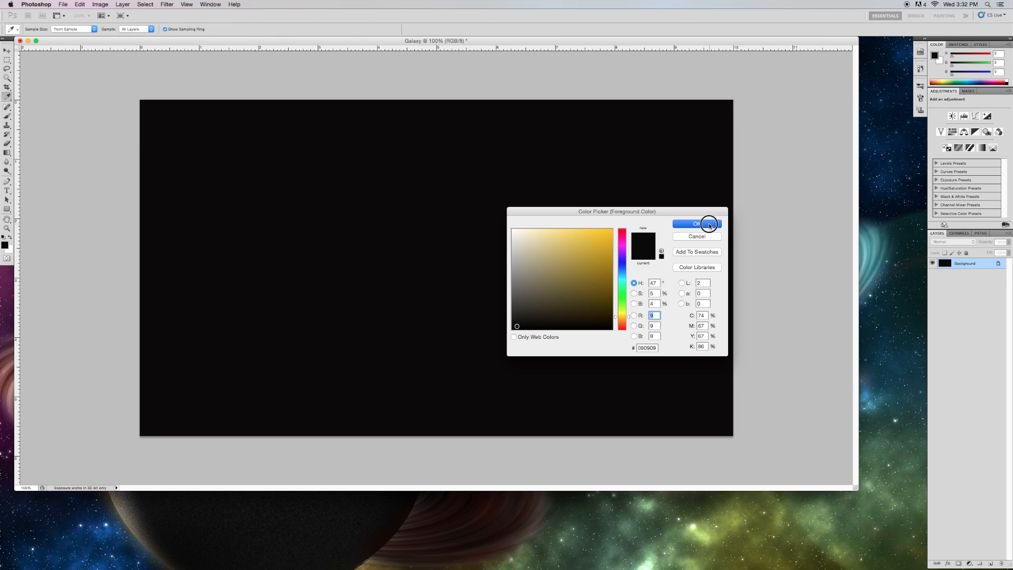
Apply Add Noise to the background at 400% with Gaussian distribution and Monochromatic on.
left_click(173, 4)
mouse_move(197, 114)
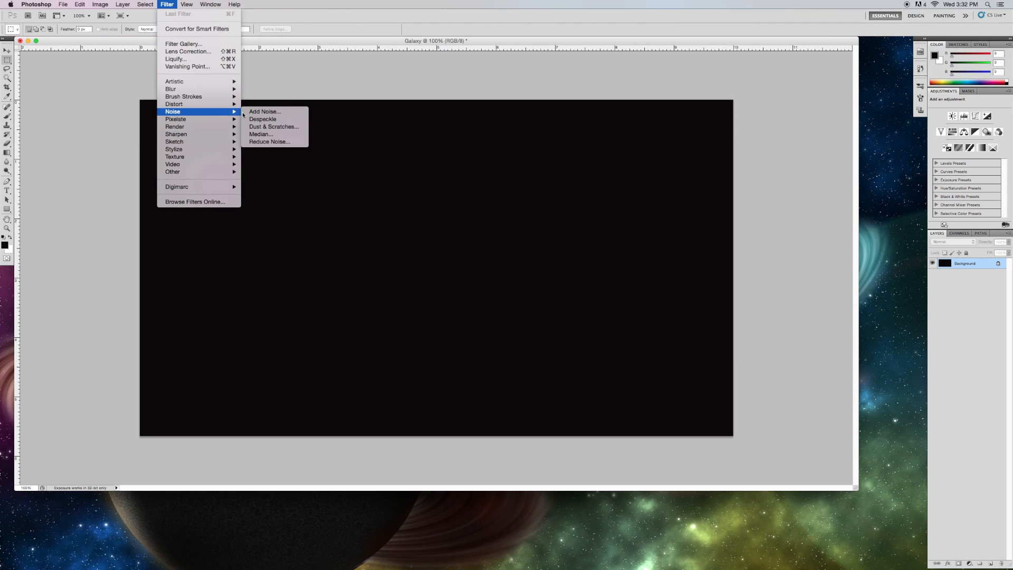
left_click(255, 112)
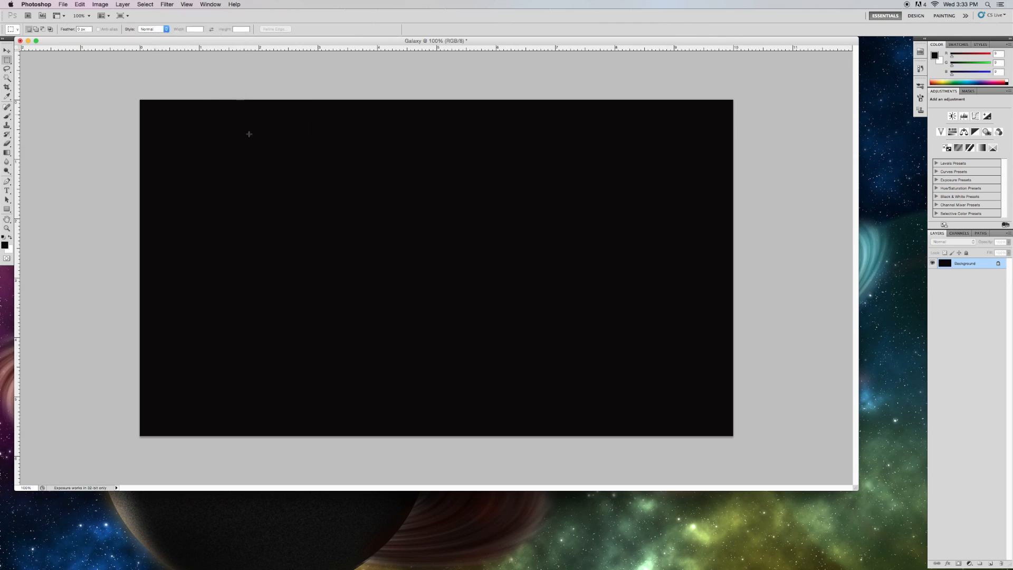
left_click_drag(491, 312, 542, 312)
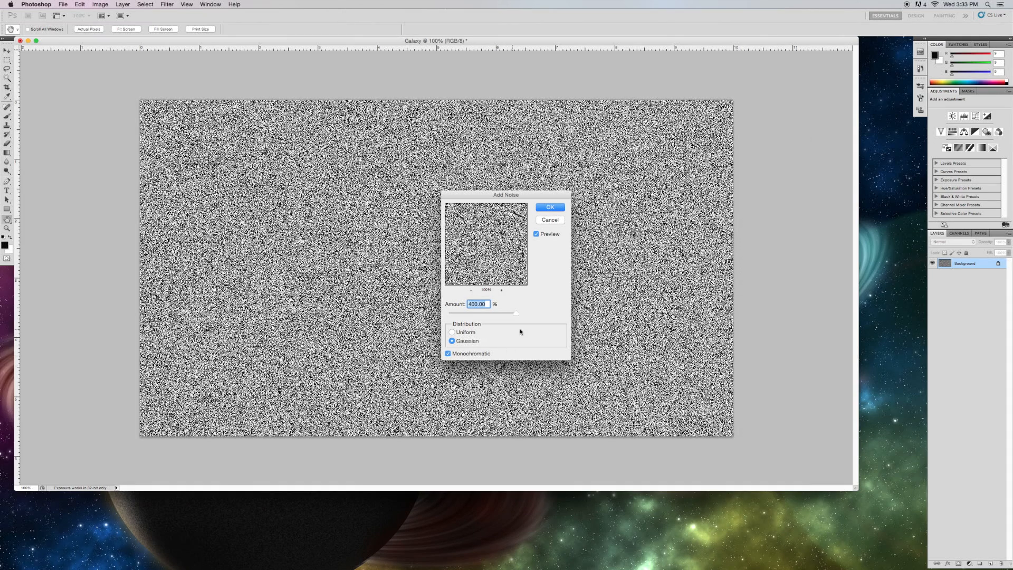
left_click(553, 210)
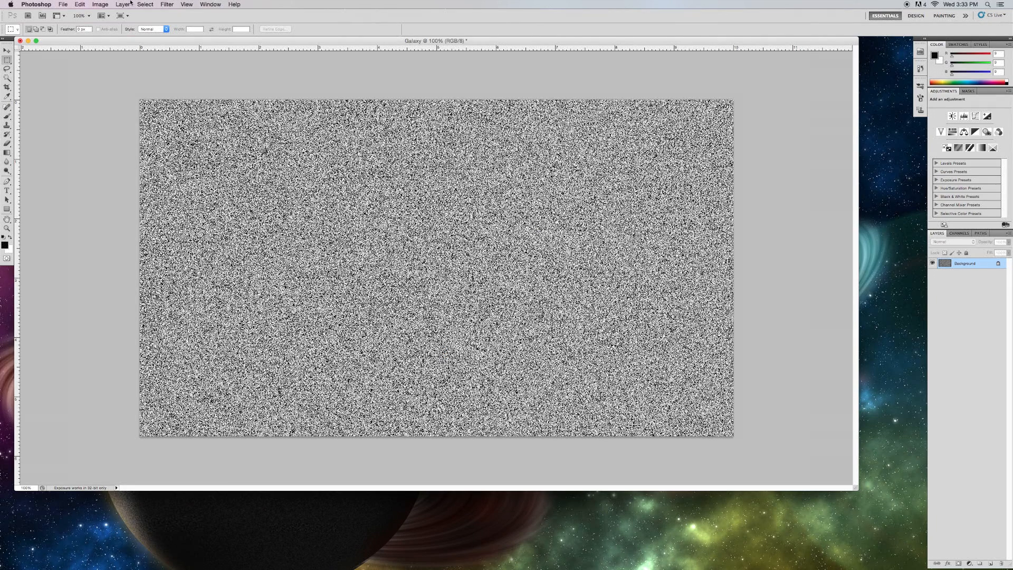
Apply a Gaussian Blur with a 0.5 pixel radius to the noise.
left_click(160, 3)
mouse_move(211, 90)
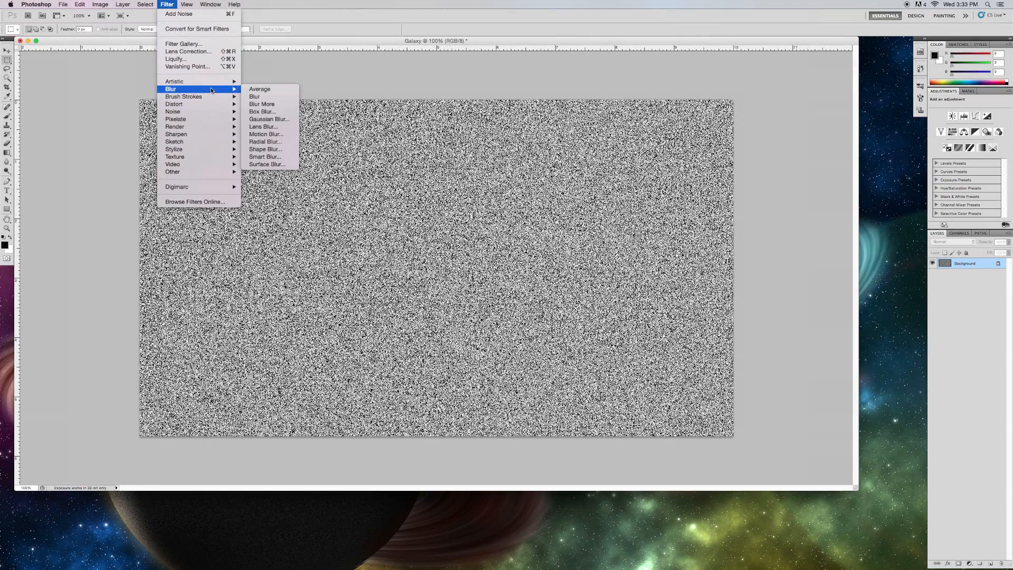
left_click(266, 120)
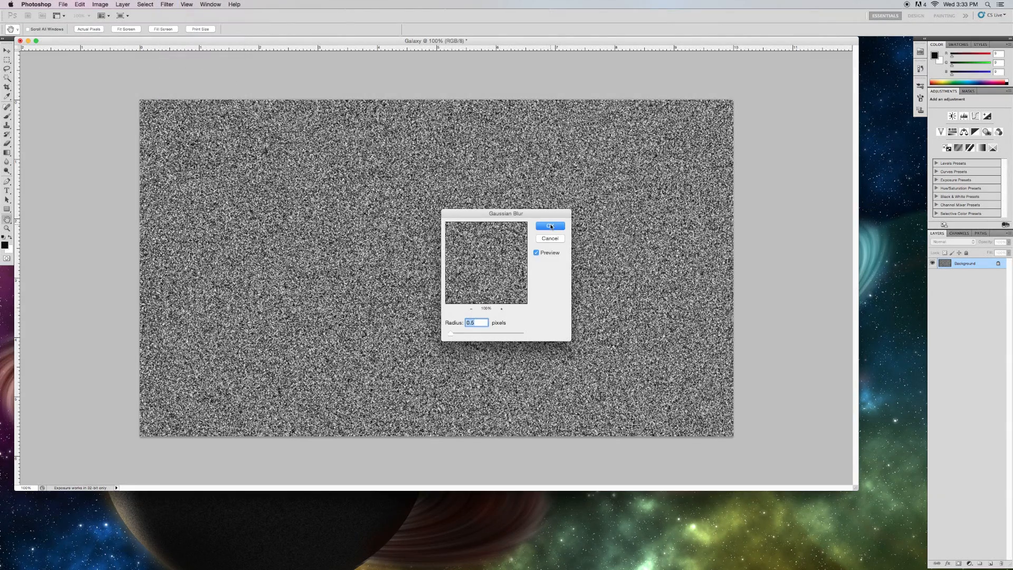
left_click(550, 226)
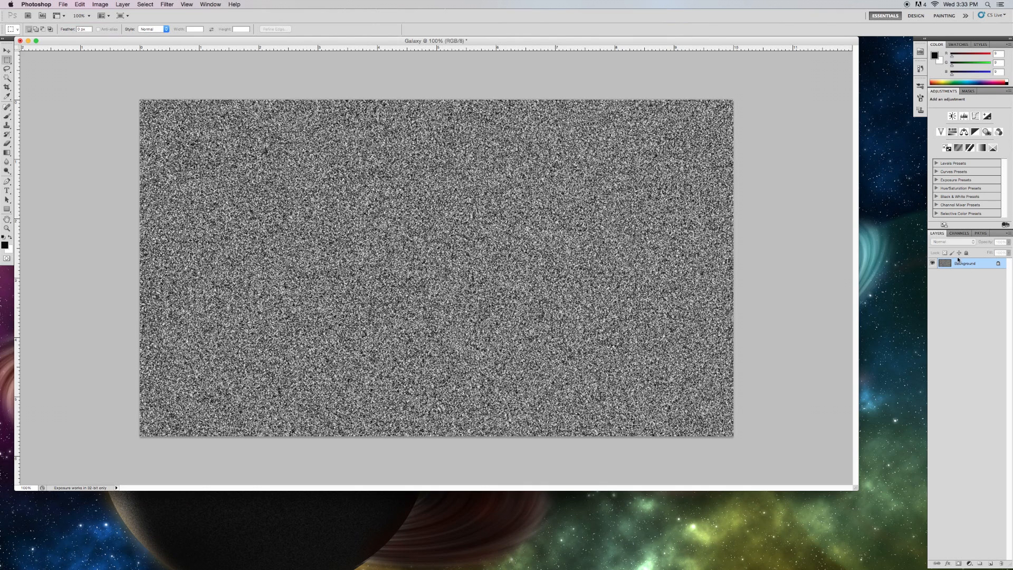
Adjust Levels, setting the black input level to 200 and the midtone to 0.4 to leave scattered stars.
left_click(167, 3)
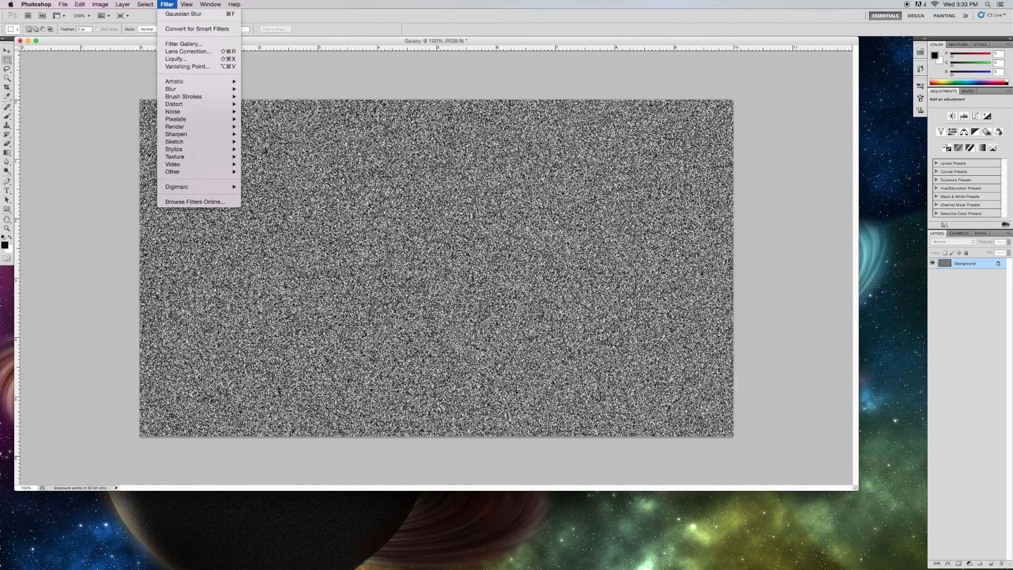
left_click(532, 81)
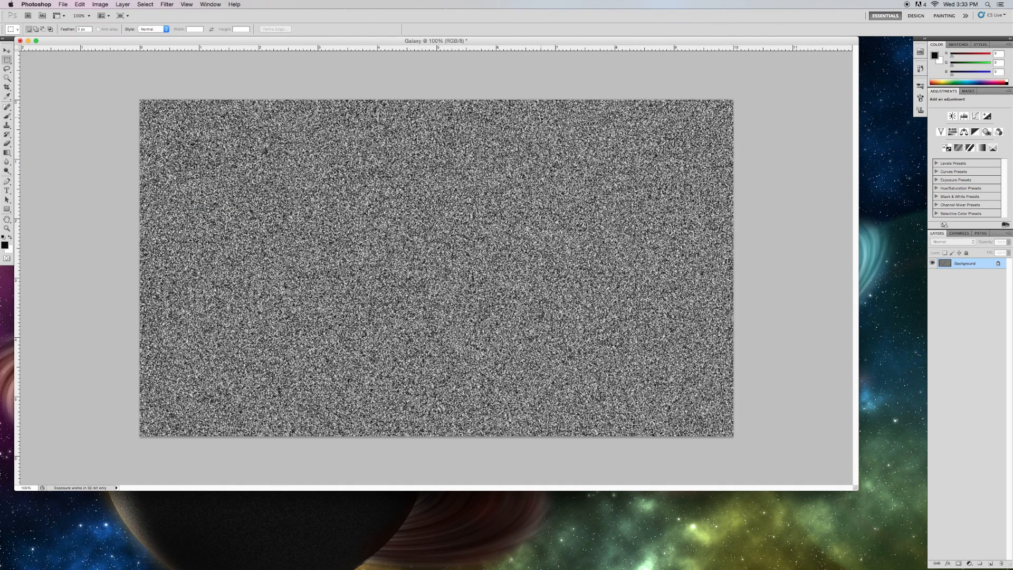
key("super+l")
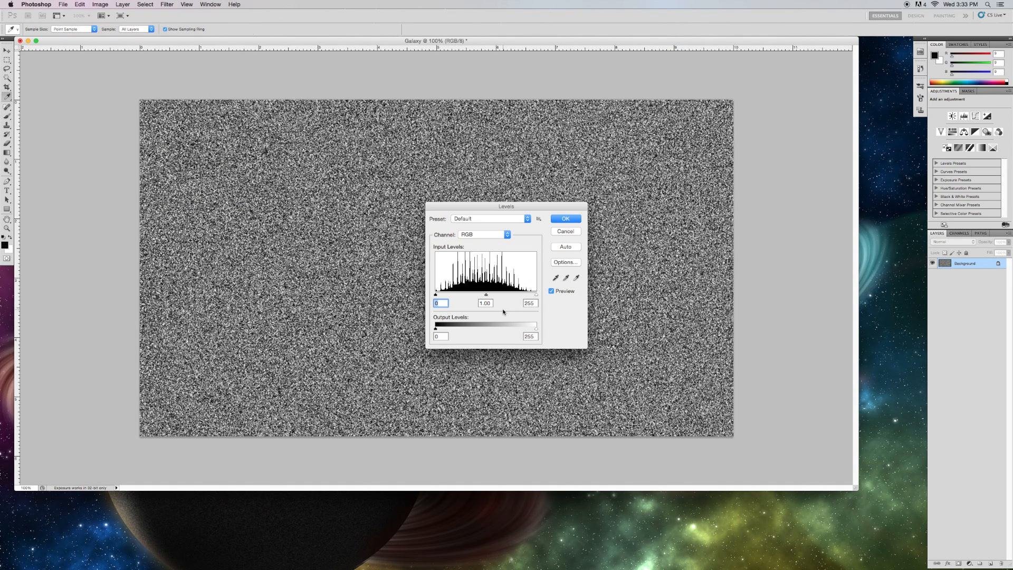
type("200")
key("Tab")
type(".4")
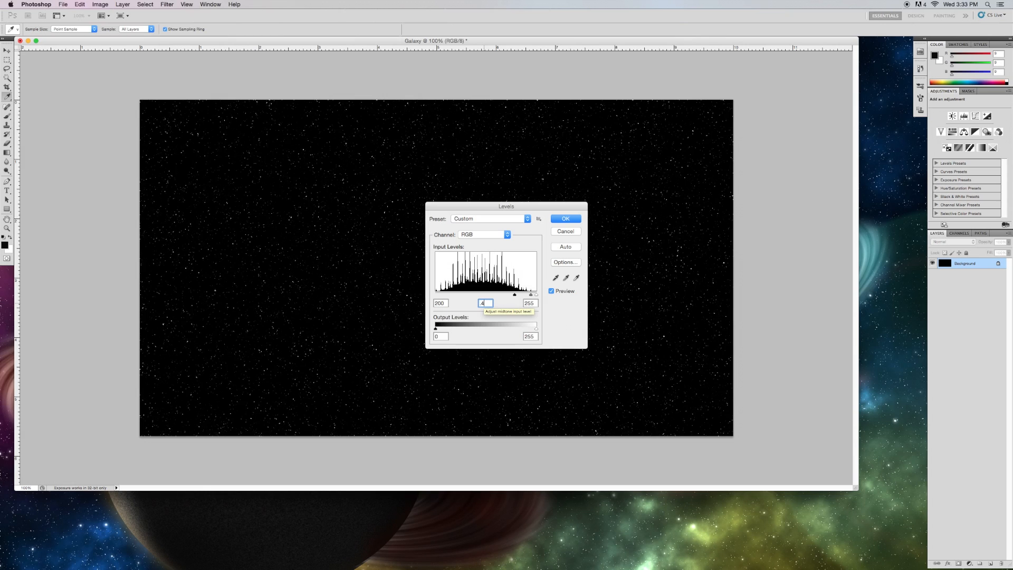
left_click(566, 218)
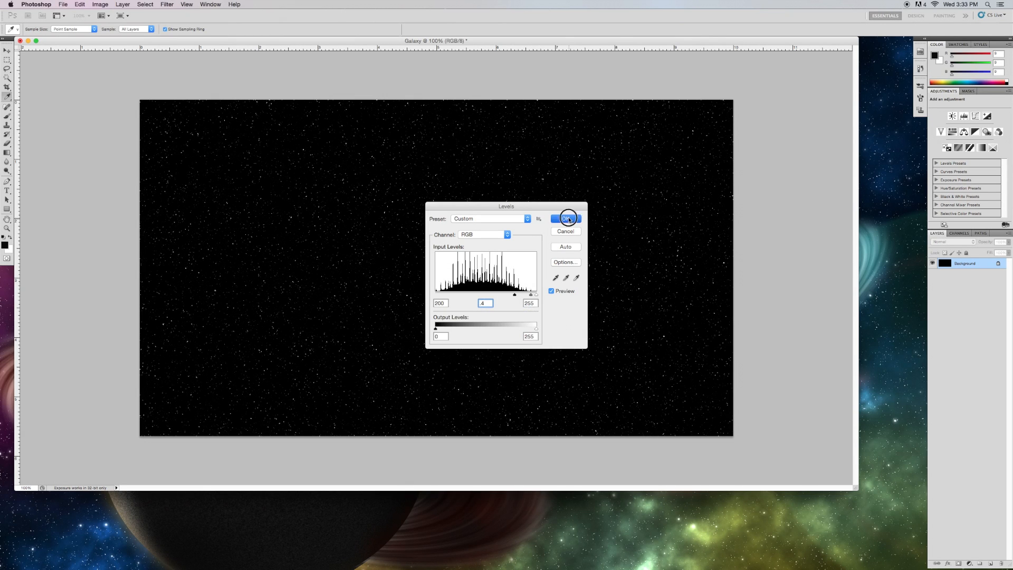
Add a new layer, render Clouds on it, and set its blend mode to Color Dodge.
key("m")
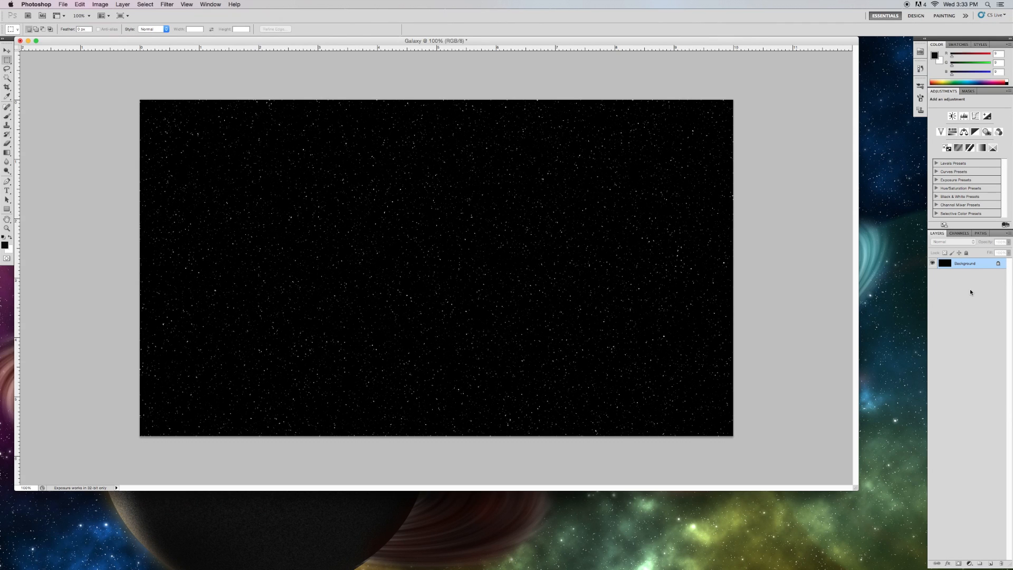
left_click(990, 563)
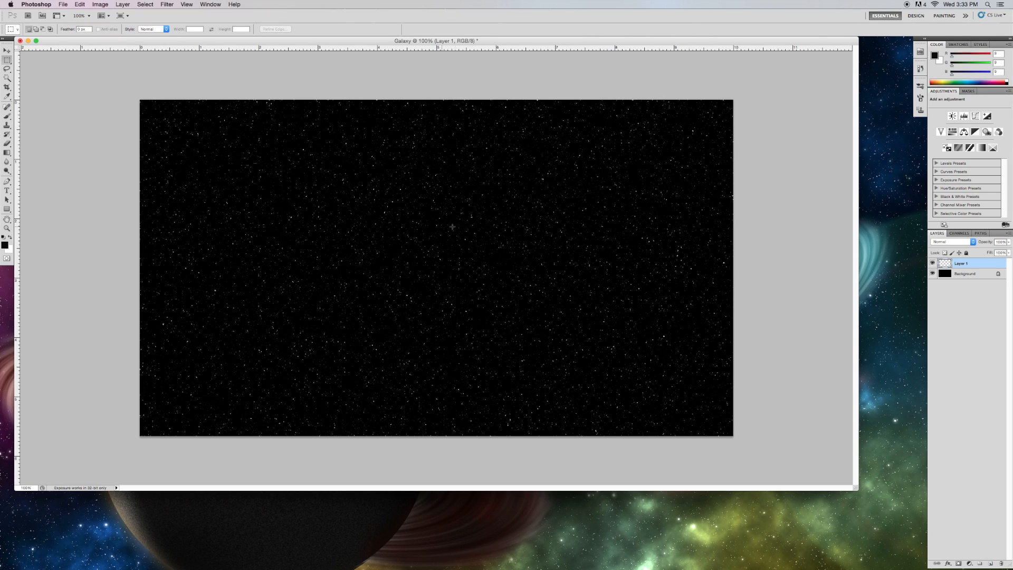
left_click(161, 4)
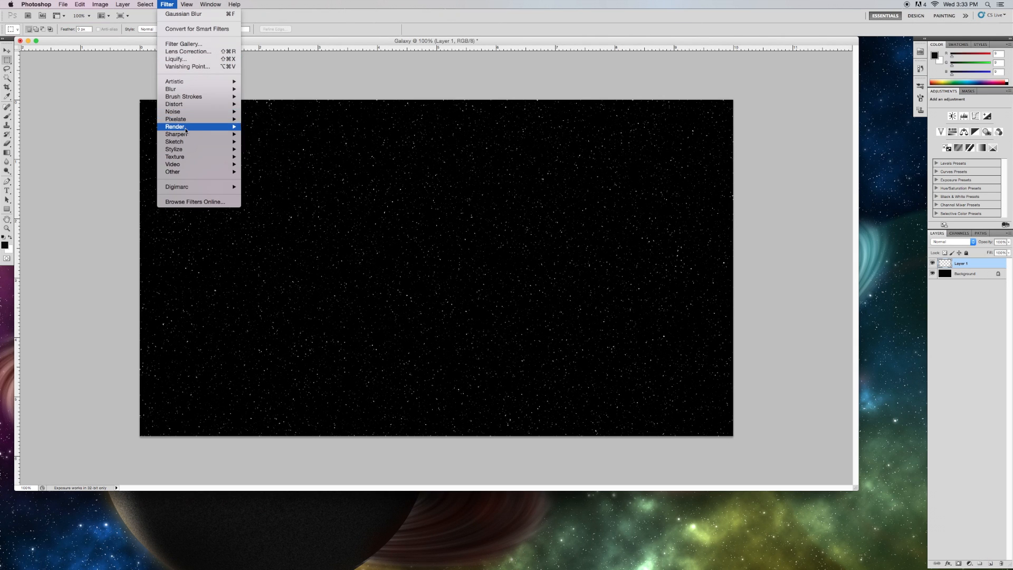
mouse_move(203, 129)
left_click(258, 127)
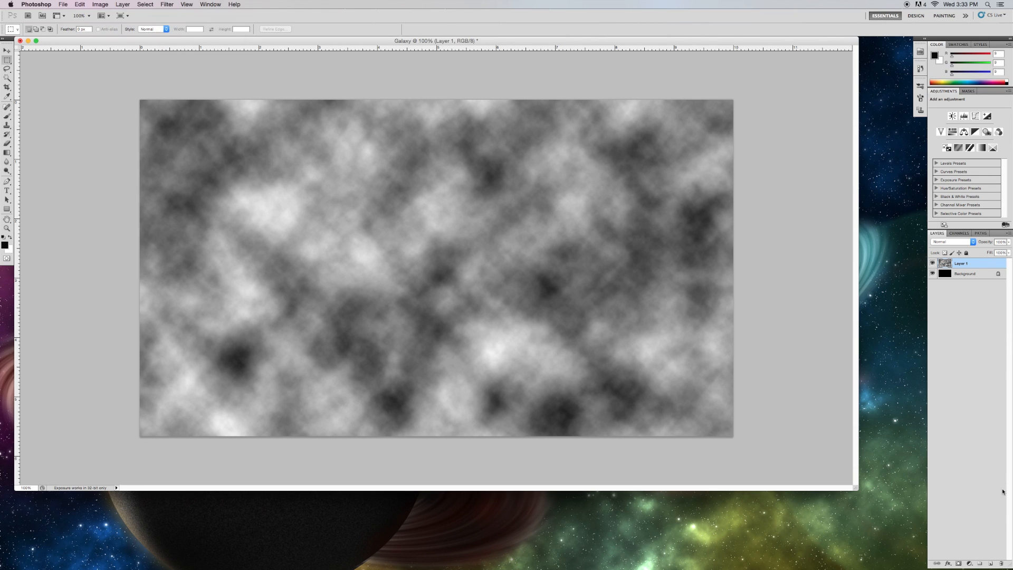
left_click(961, 244)
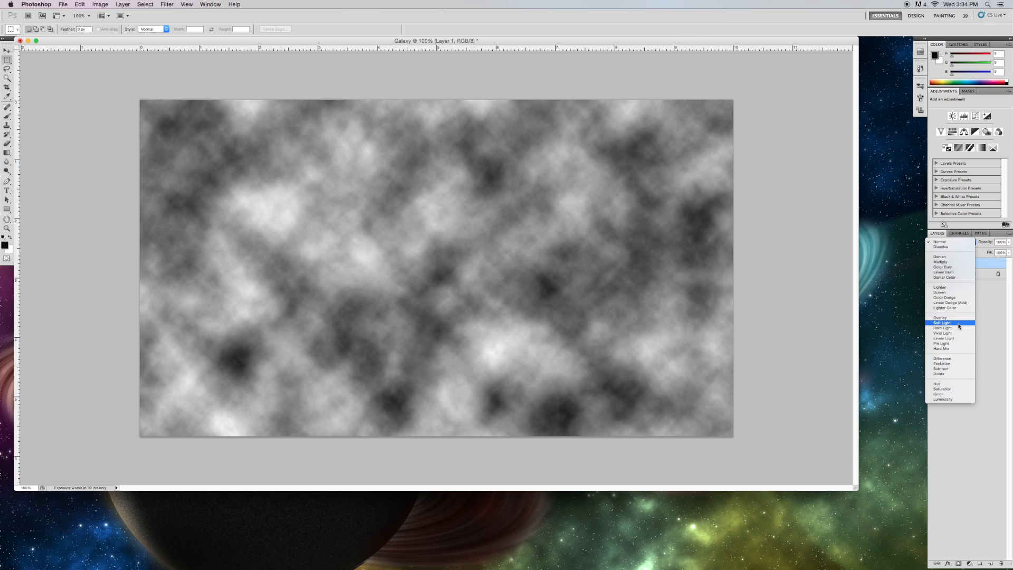
left_click(959, 299)
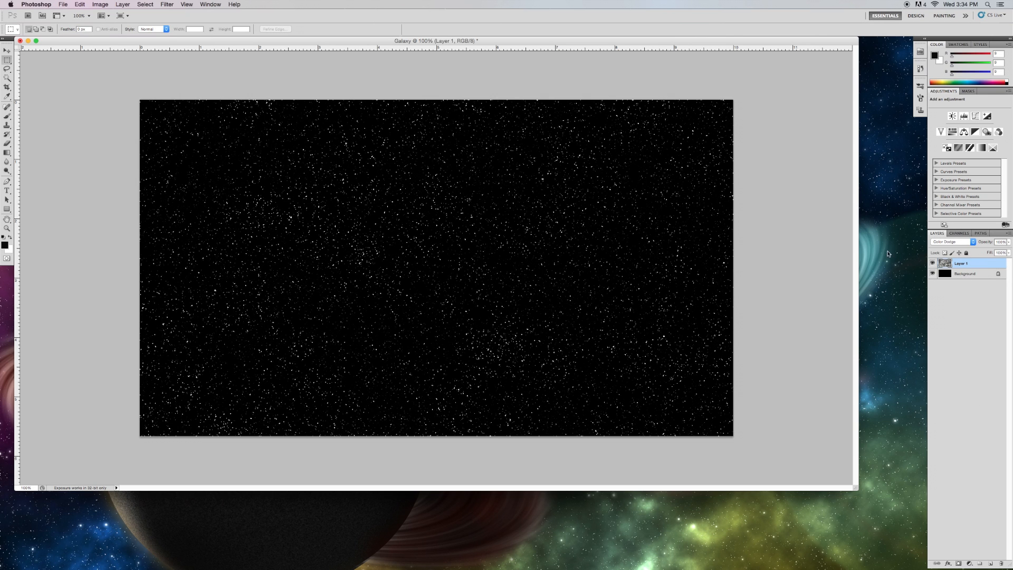
Add another new layer and move it below the clouds layer.
left_click(990, 563)
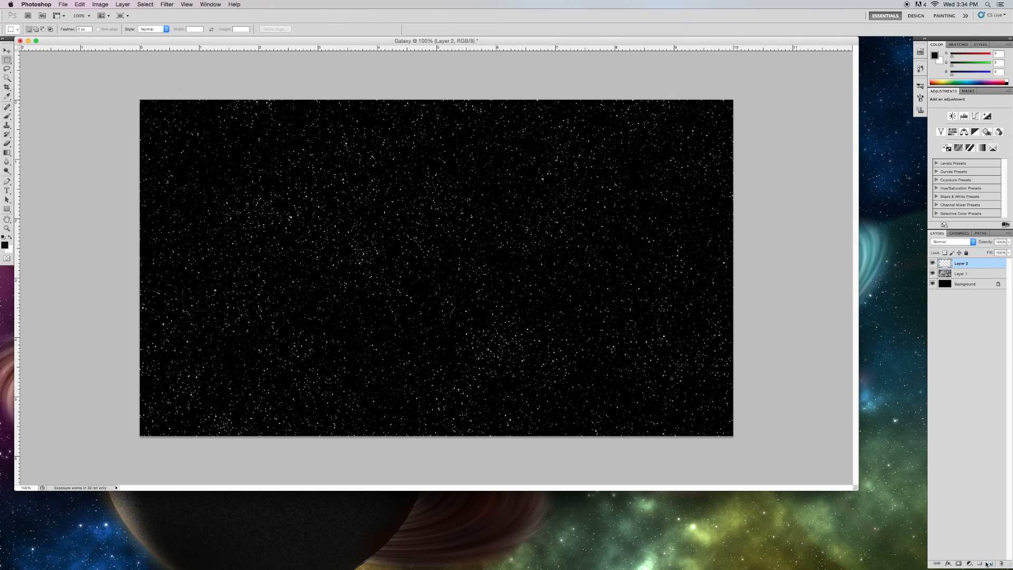
left_click_drag(961, 273, 961, 279)
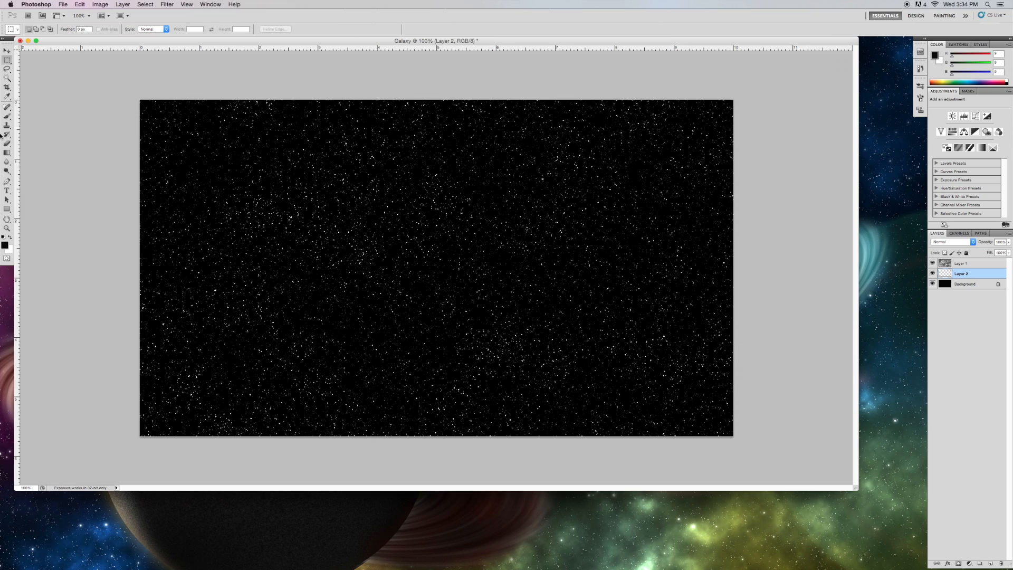
Choose the Brush tool with a large soft brush at 0% hardness and set its opacity to 10%.
left_click(7, 118)
right_click(378, 276)
left_click_drag(441, 291, 463, 288)
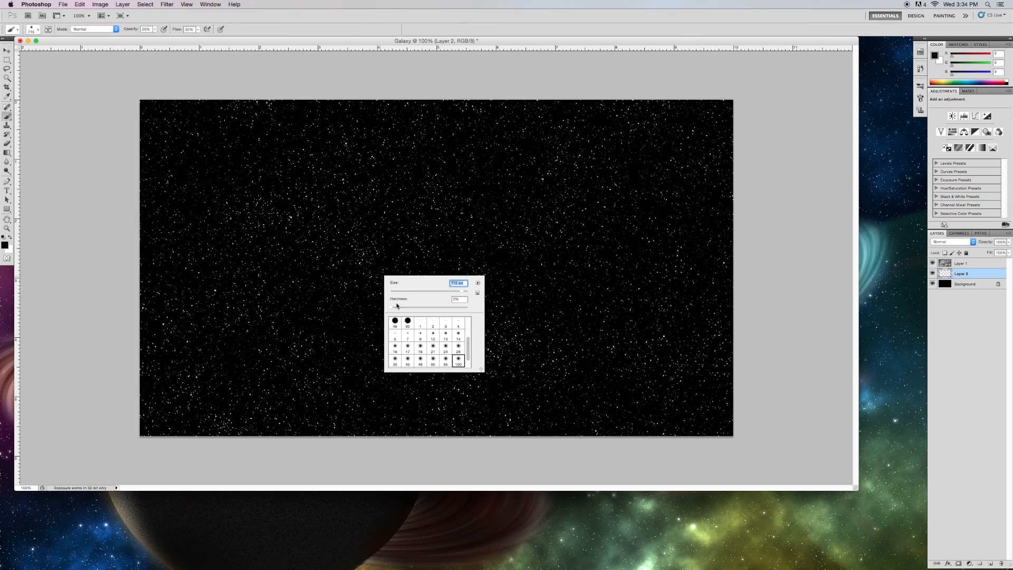
left_click(456, 298)
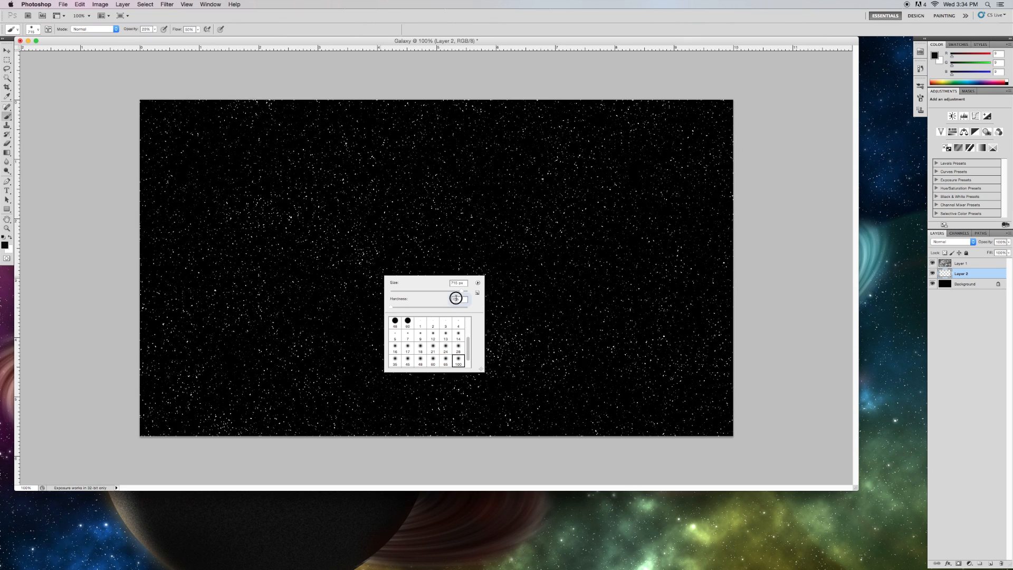
left_click(145, 29)
type("10")
key("Return")
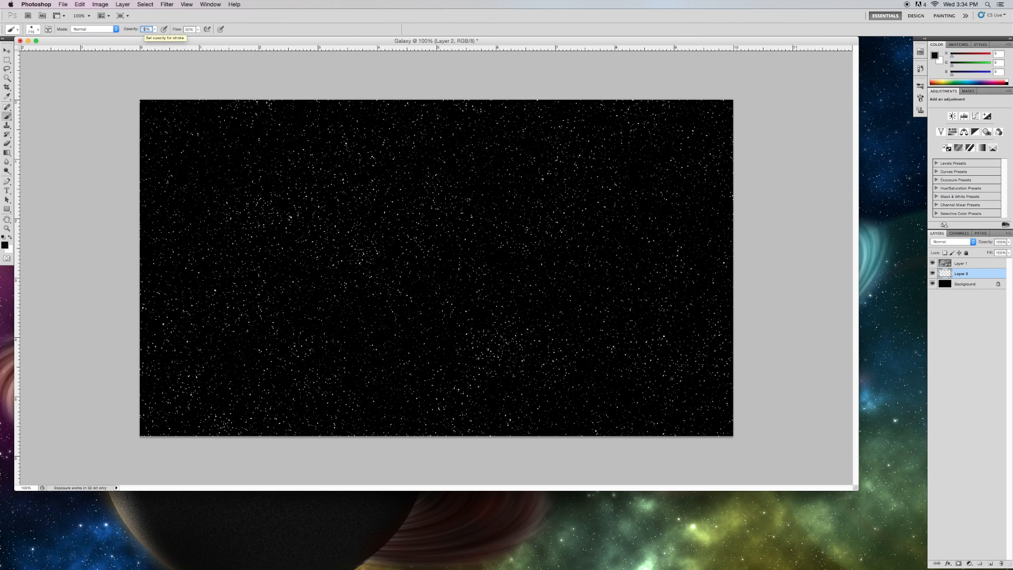
Set the foreground colour to a bright blue and paint soft blue nebula patches on the new layer.
left_click(5, 245)
left_click(623, 266)
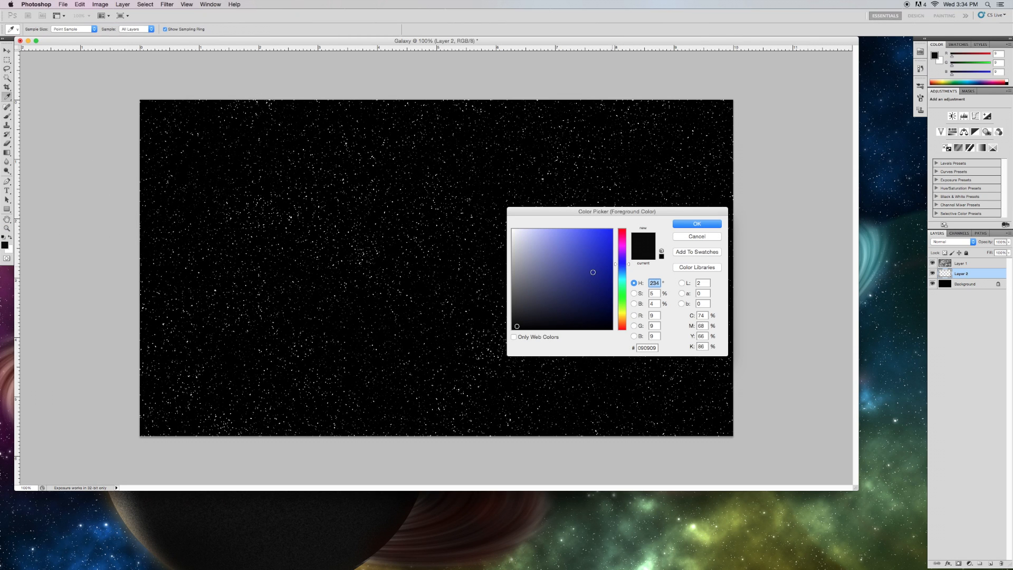
left_click_drag(597, 235, 614, 226)
left_click(696, 222)
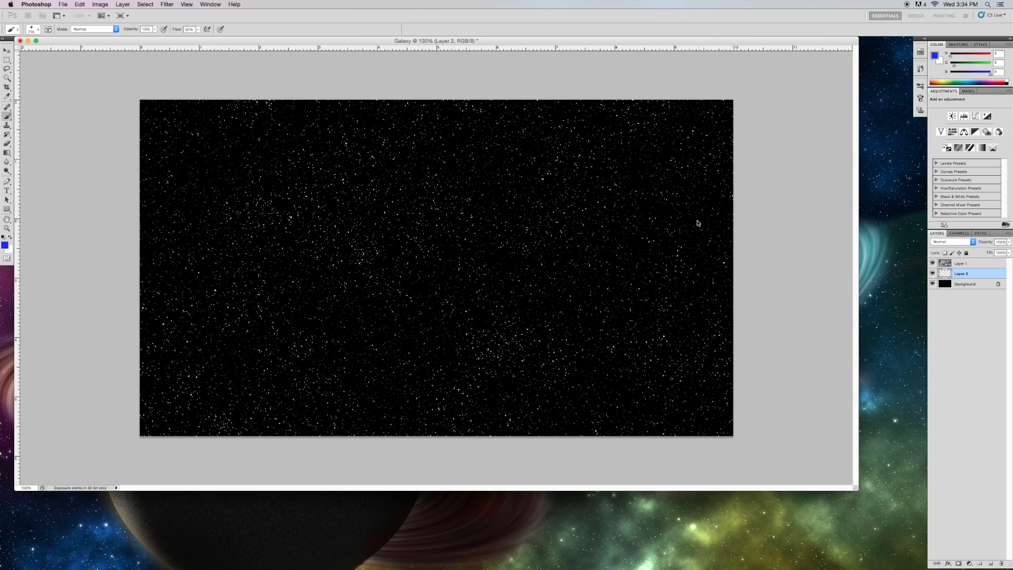
mouse_move(680, 320)
left_mouse_down()
mouse_move(638, 338)
mouse_move(601, 280)
mouse_move(611, 344)
mouse_move(550, 219)
mouse_move(536, 321)
mouse_move(551, 168)
mouse_move(530, 276)
mouse_move(417, 188)
mouse_move(346, 189)
mouse_move(308, 303)
mouse_move(263, 292)
mouse_move(329, 276)
mouse_move(211, 99)
left_mouse_up()
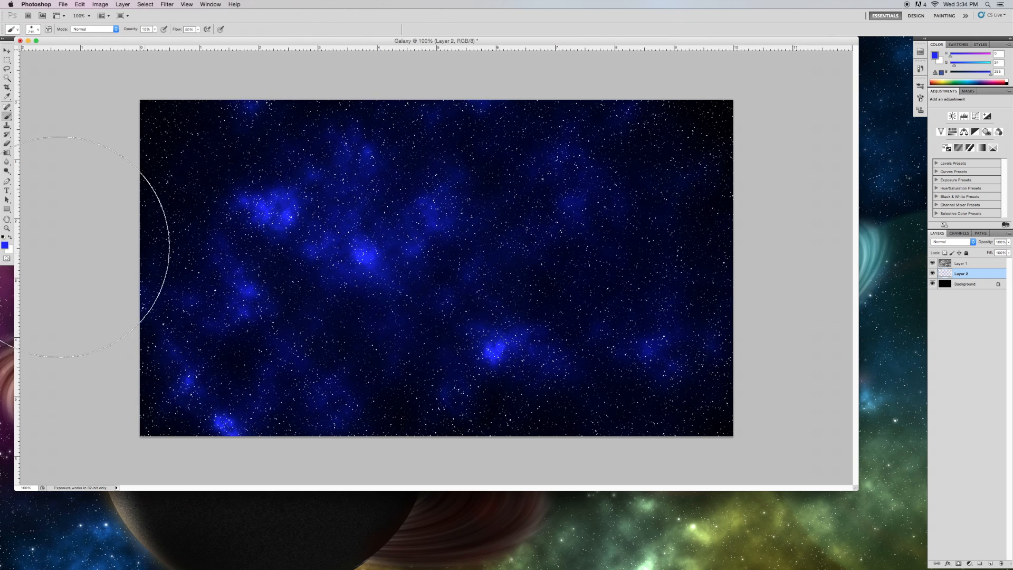
Set the foreground colour to red (ff2400) and paint soft red nebula patches across the canvas.
left_click(4, 245)
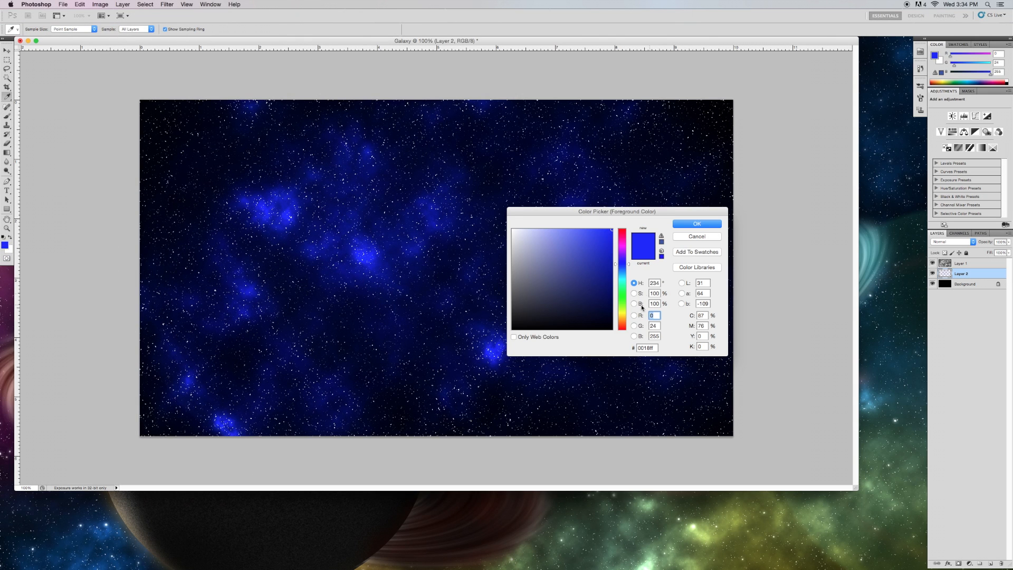
left_click(625, 326)
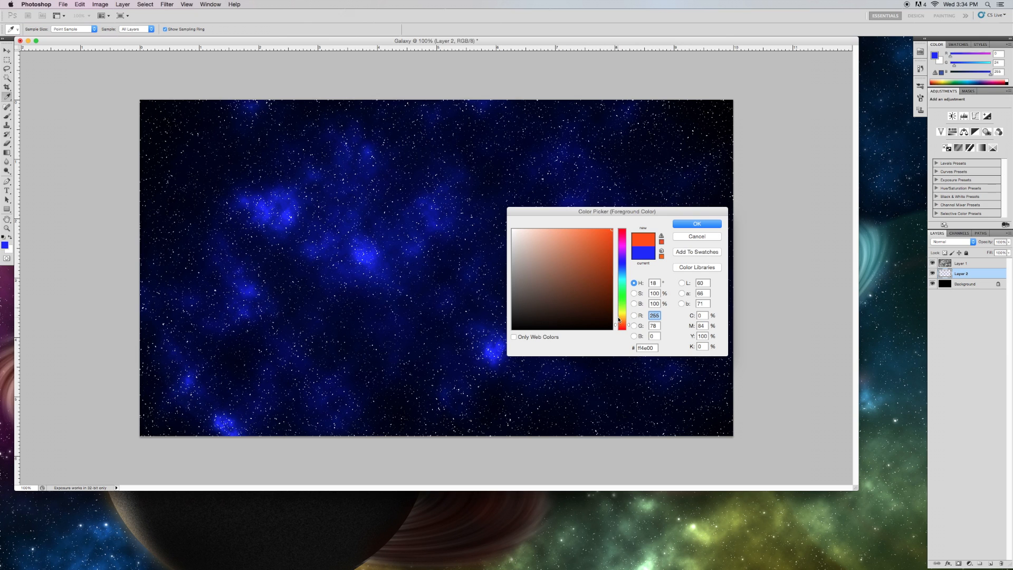
left_click(622, 329)
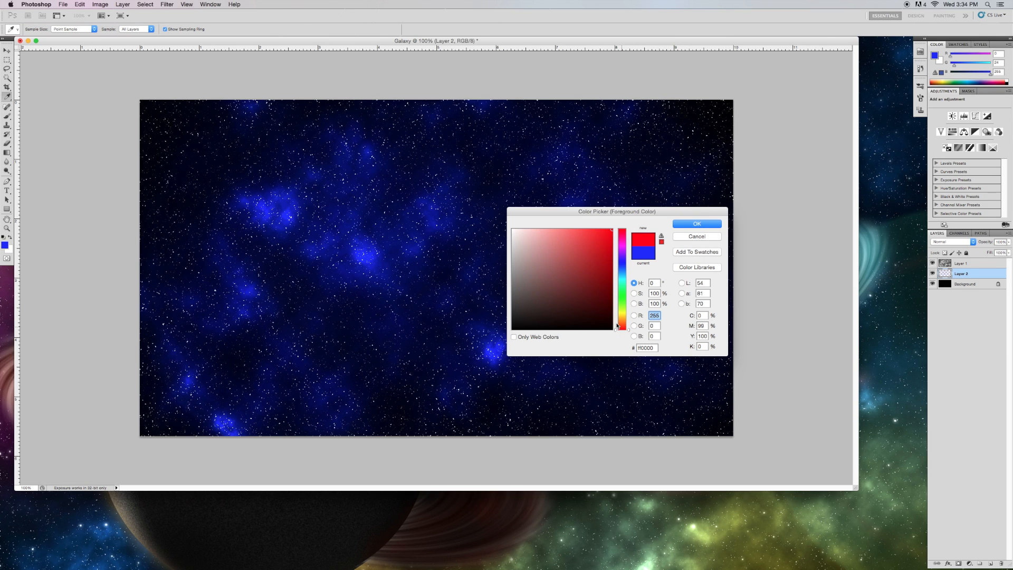
left_click(696, 224)
mouse_move(681, 364)
left_mouse_down()
mouse_move(656, 380)
mouse_move(612, 332)
mouse_move(670, 199)
mouse_move(666, 160)
mouse_move(561, 208)
left_mouse_up()
mouse_move(147, 127)
left_mouse_down()
mouse_move(175, 160)
mouse_move(198, 163)
mouse_move(187, 168)
mouse_move(189, 148)
mouse_move(195, 159)
mouse_move(426, 183)
mouse_move(488, 200)
mouse_move(510, 287)
mouse_move(632, 445)
mouse_move(408, 352)
mouse_move(393, 360)
mouse_move(397, 370)
mouse_move(369, 350)
left_mouse_up()
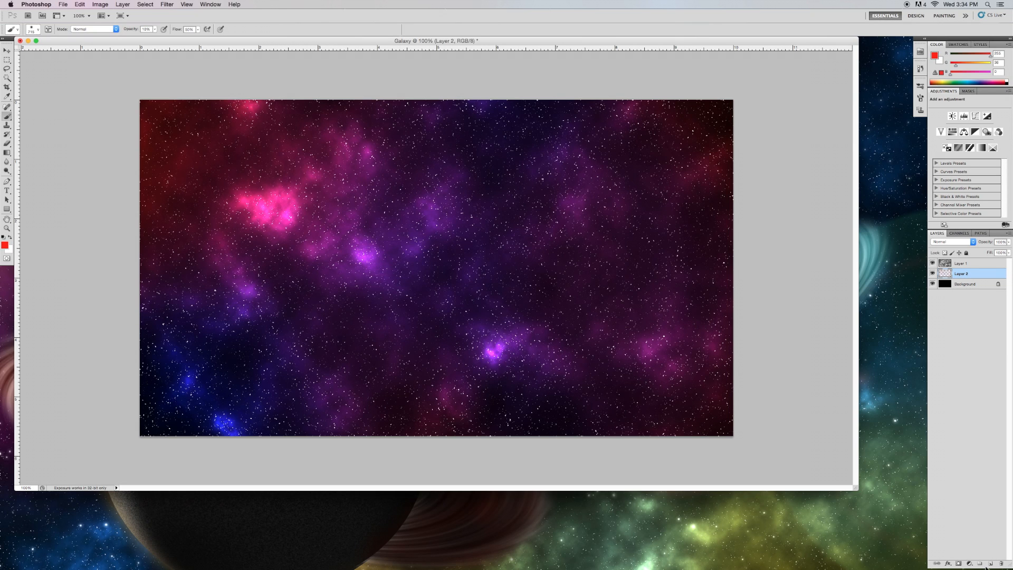
Select the layers and stamp them into a new merged layer on top.
left_click(965, 286)
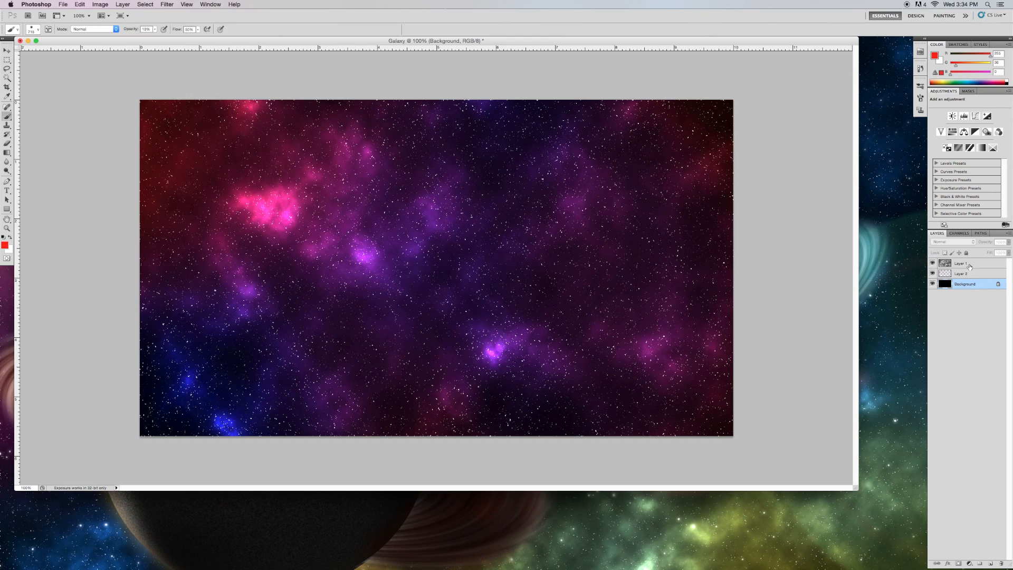
left_click(967, 263, "shift")
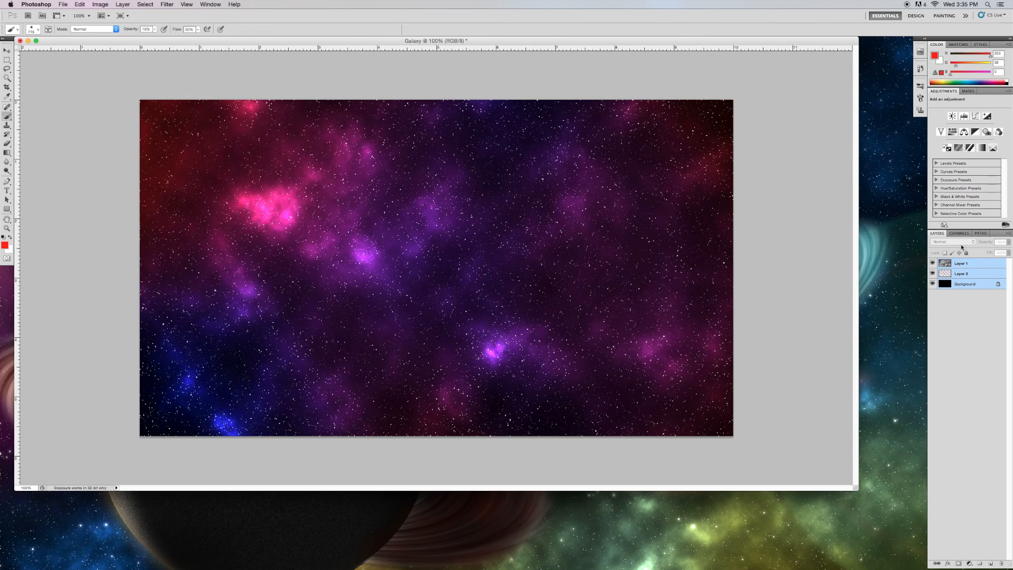
key("super+alt+e")
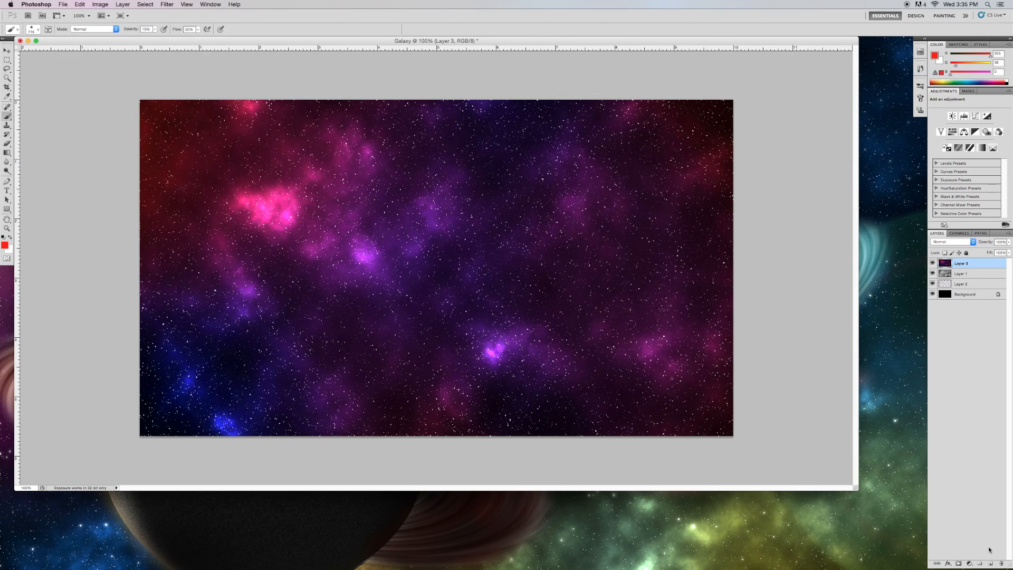
Add a new layer and set the brush to about 442 px with full hardness and 100% opacity.
left_click(990, 563)
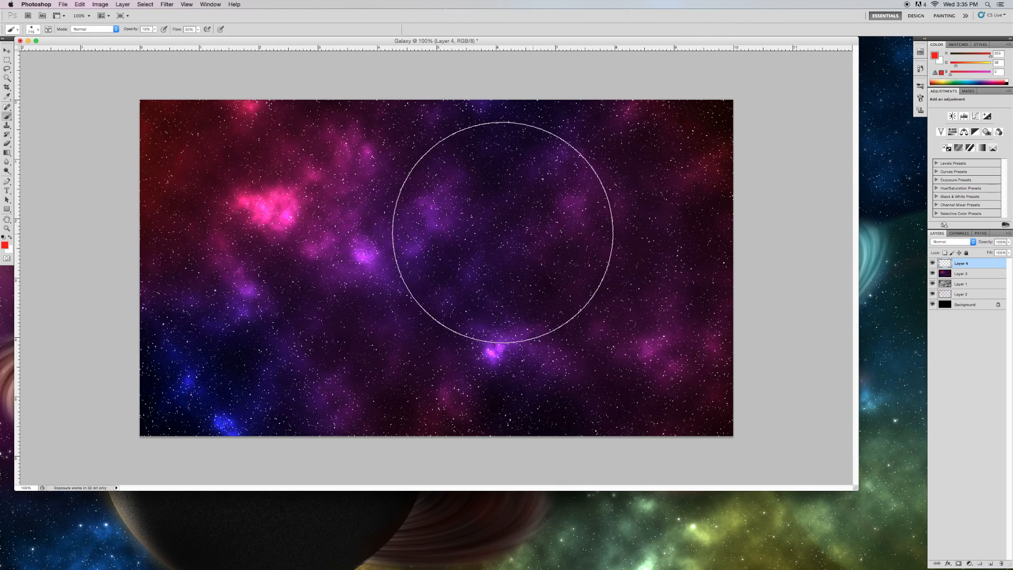
right_click(467, 237)
left_click_drag(513, 251, 498, 251)
left_click(529, 250)
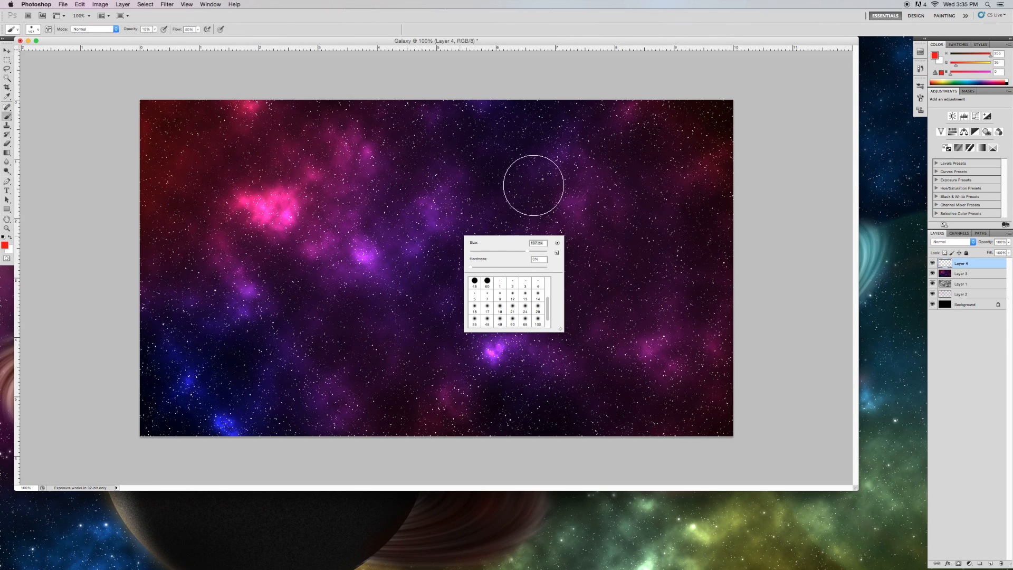
left_click(537, 251)
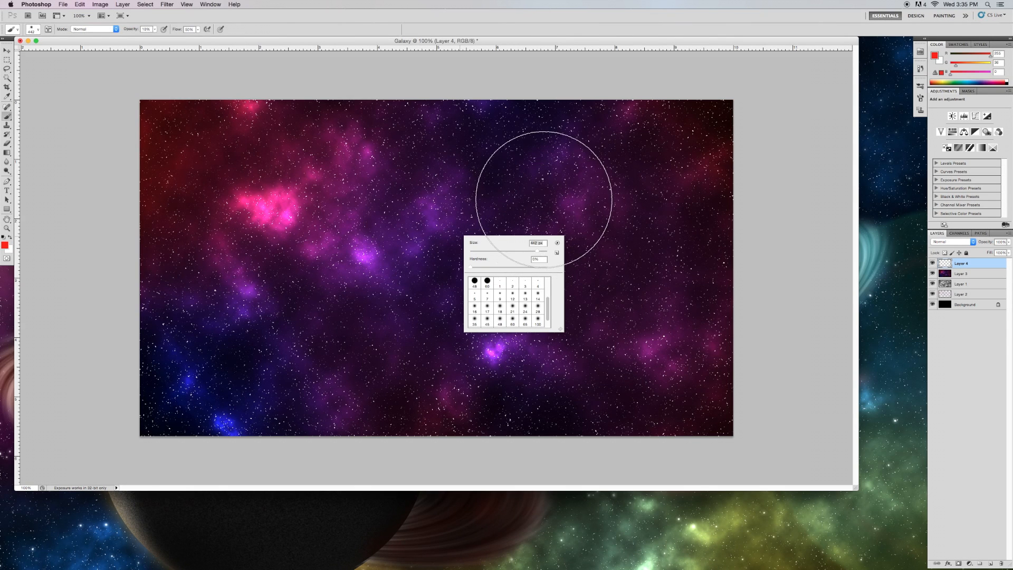
left_click_drag(505, 266, 548, 267)
left_click(147, 29)
type("100")
key("Return")
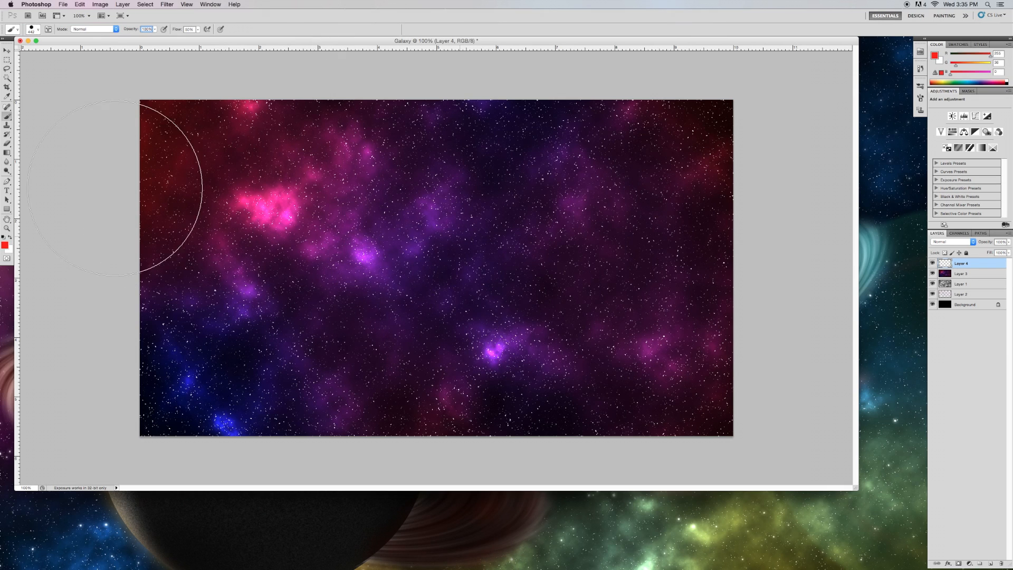
Set the foreground colour to pure red (ff0000).
left_click(4, 244)
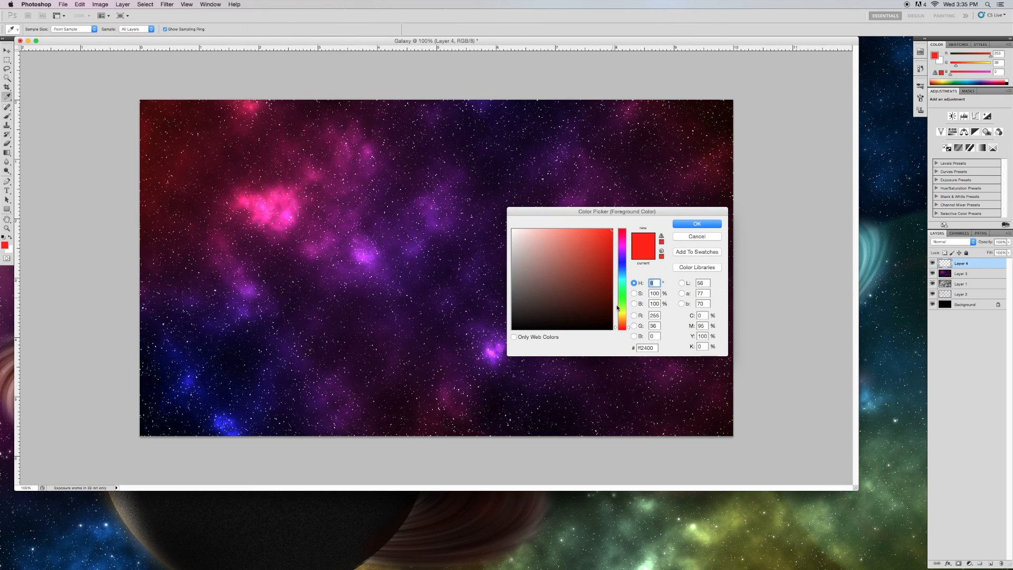
left_click_drag(619, 325, 622, 267)
left_click_drag(690, 213, 689, 222)
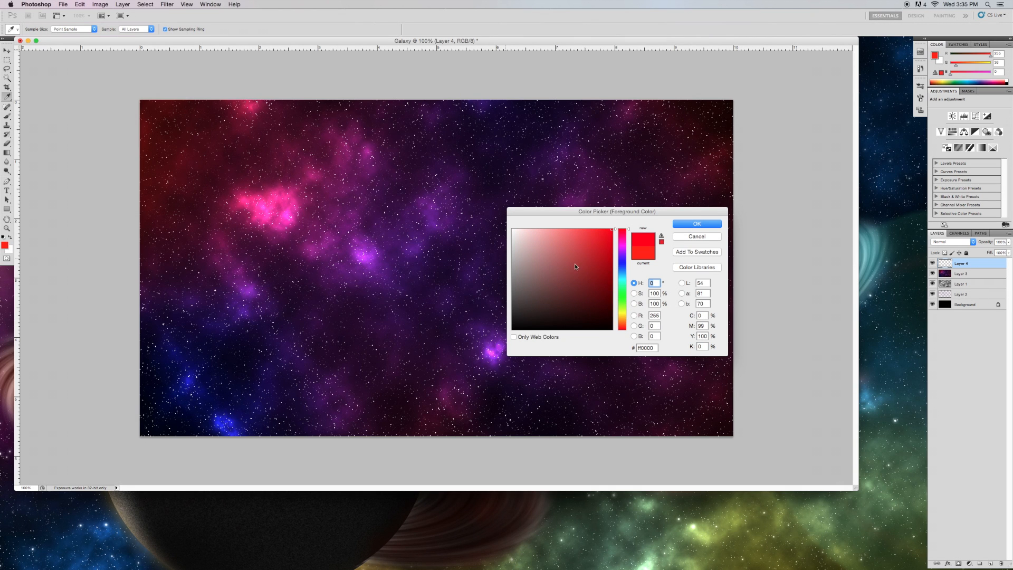
left_click(689, 224)
Stamp a solid red circle with the brush in the centre-right of the canvas.
key("b")
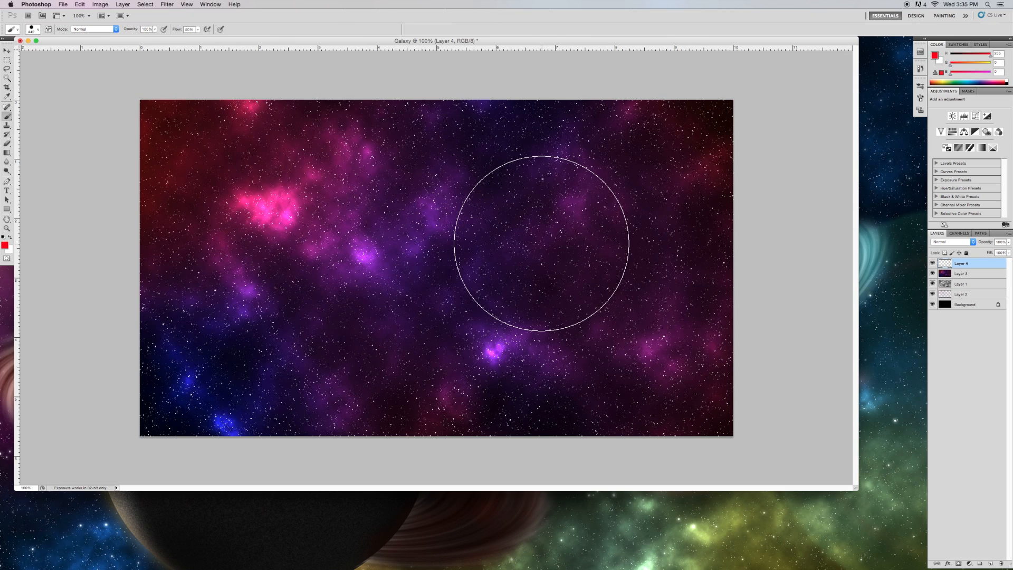
left_click(541, 243)
left_click(541, 244)
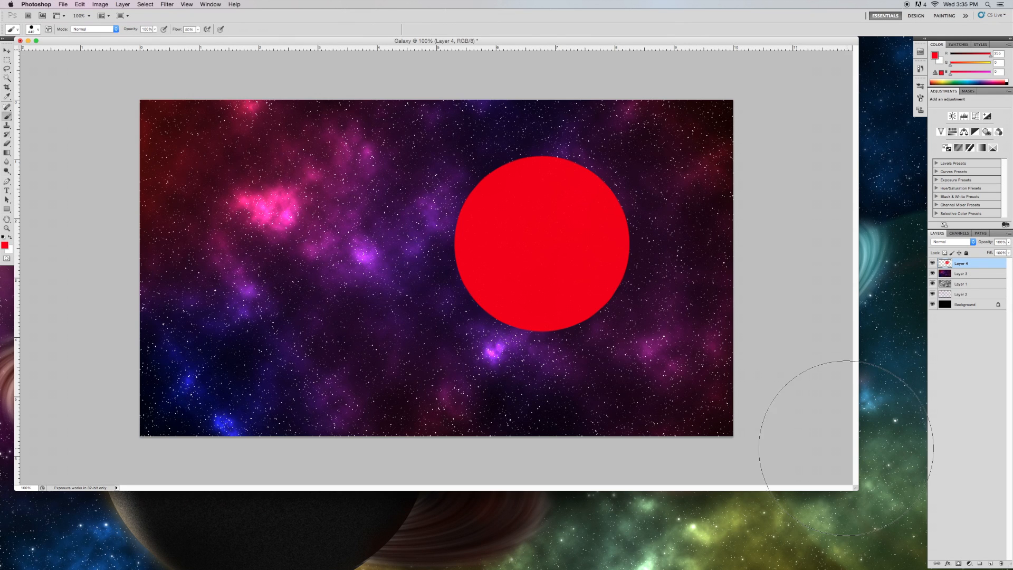
Select the red circle with the Magic Wand and add Gaussian monochromatic noise at about 47%.
left_click(8, 77)
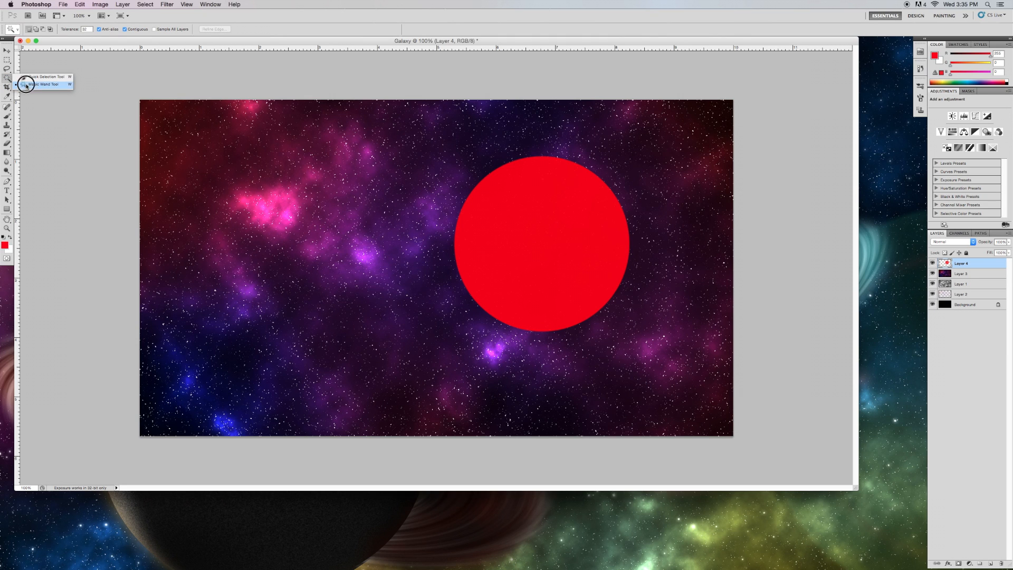
left_click(541, 240)
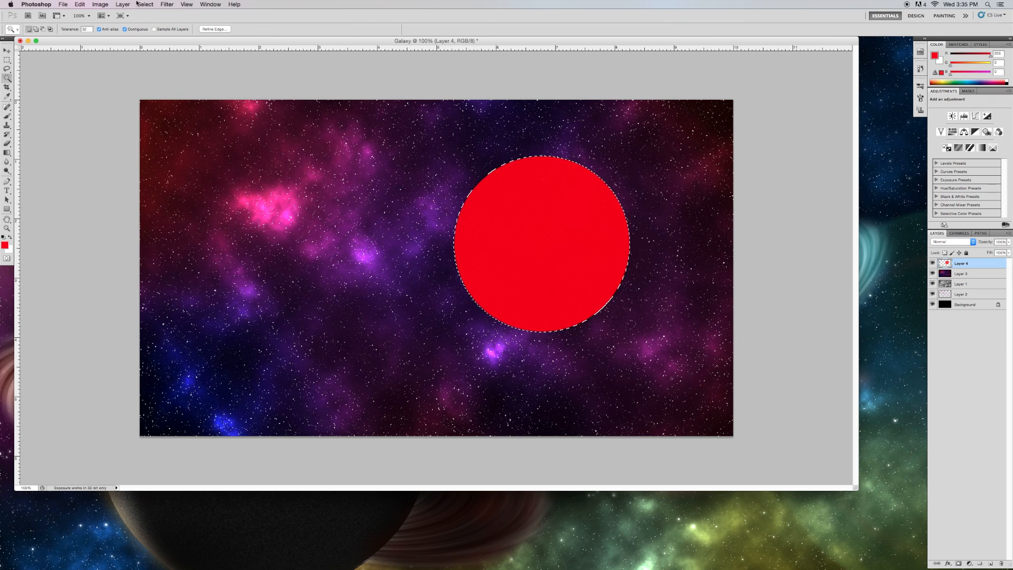
left_click(167, 4)
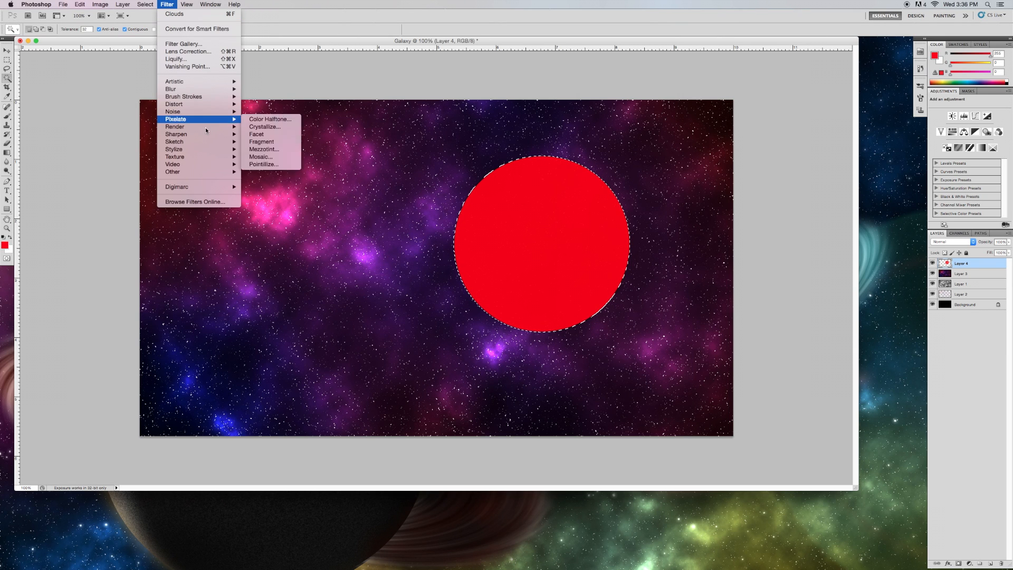
mouse_move(194, 112)
left_click(271, 114)
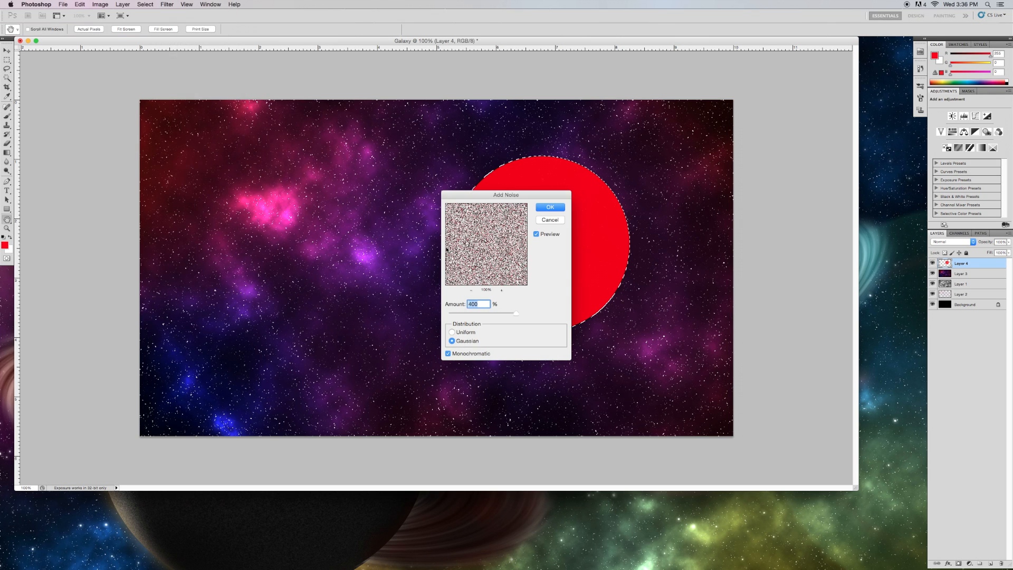
left_click_drag(481, 313, 456, 314)
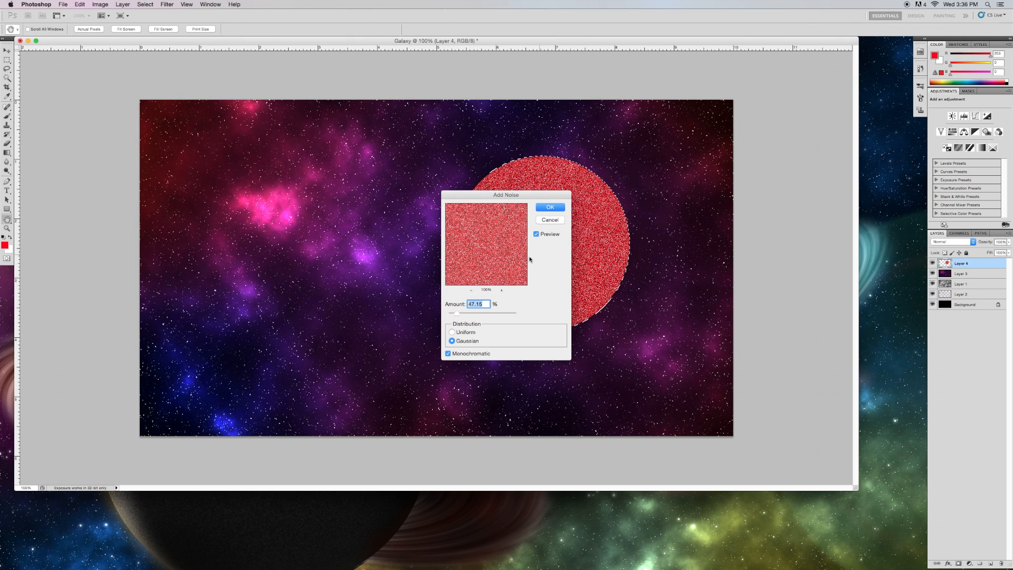
left_click(546, 208)
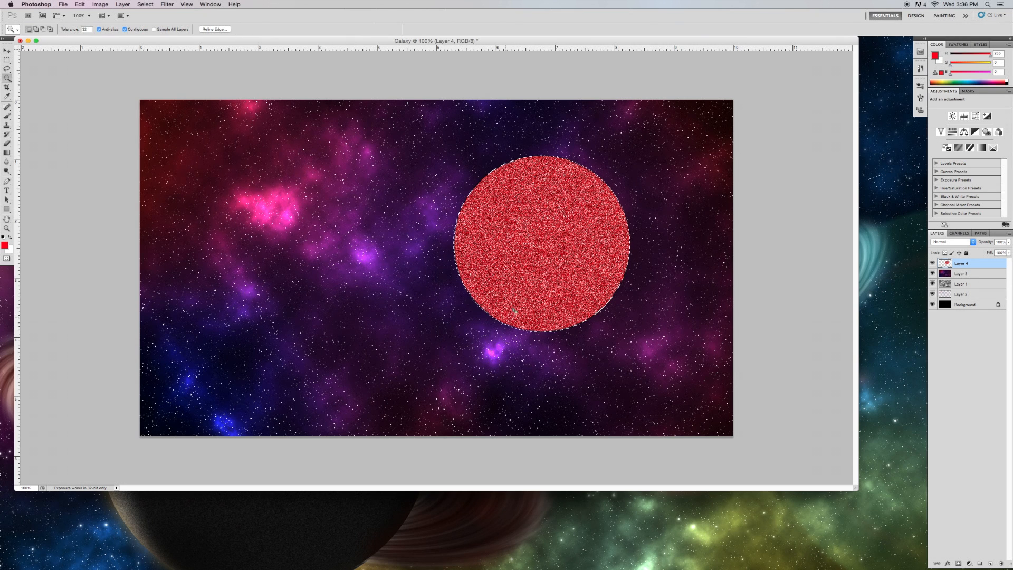
Apply the Spherize filter to the circle at 100% in Normal mode.
left_click(167, 4)
mouse_move(184, 128)
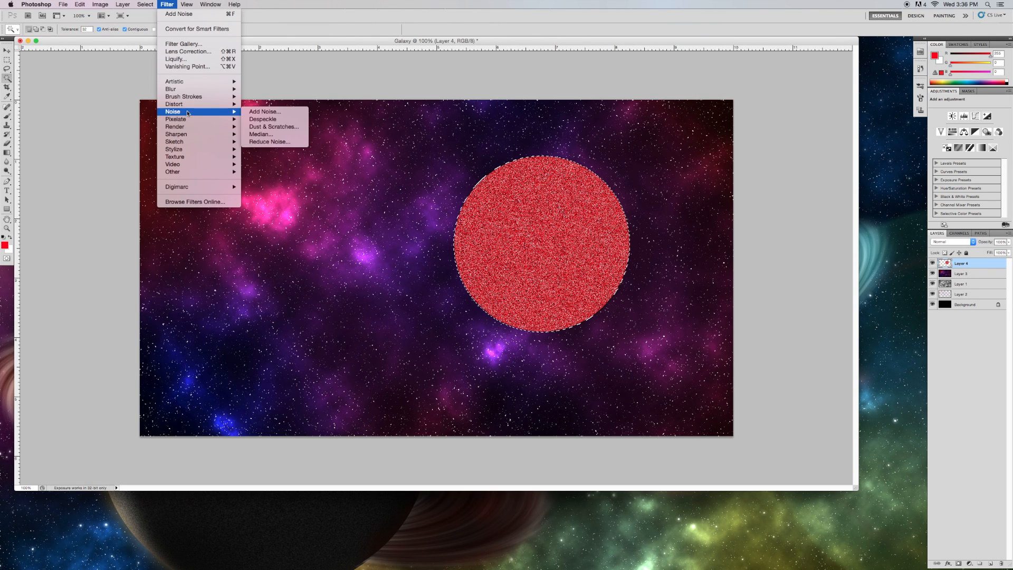
mouse_move(184, 104)
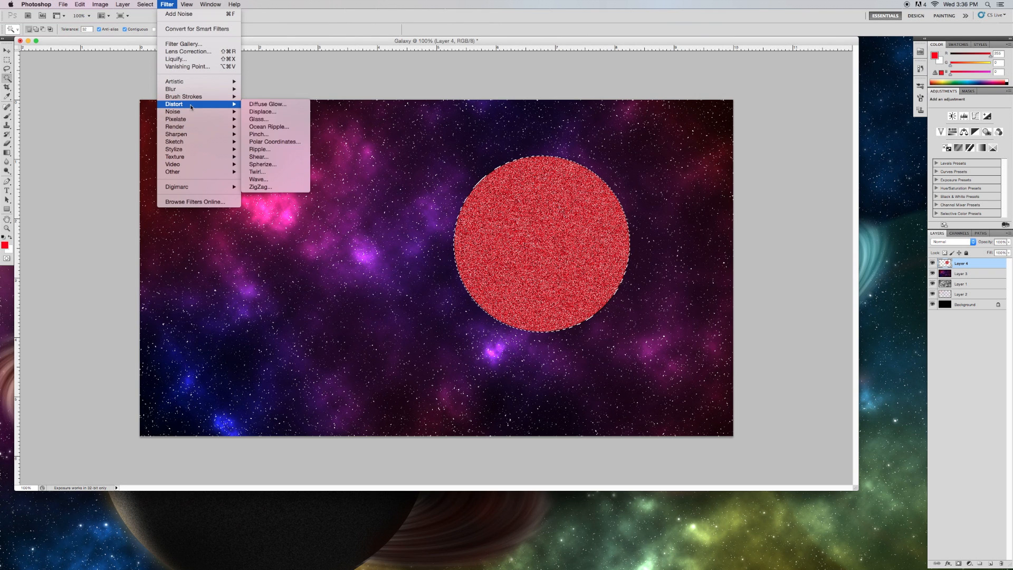
left_click(284, 164)
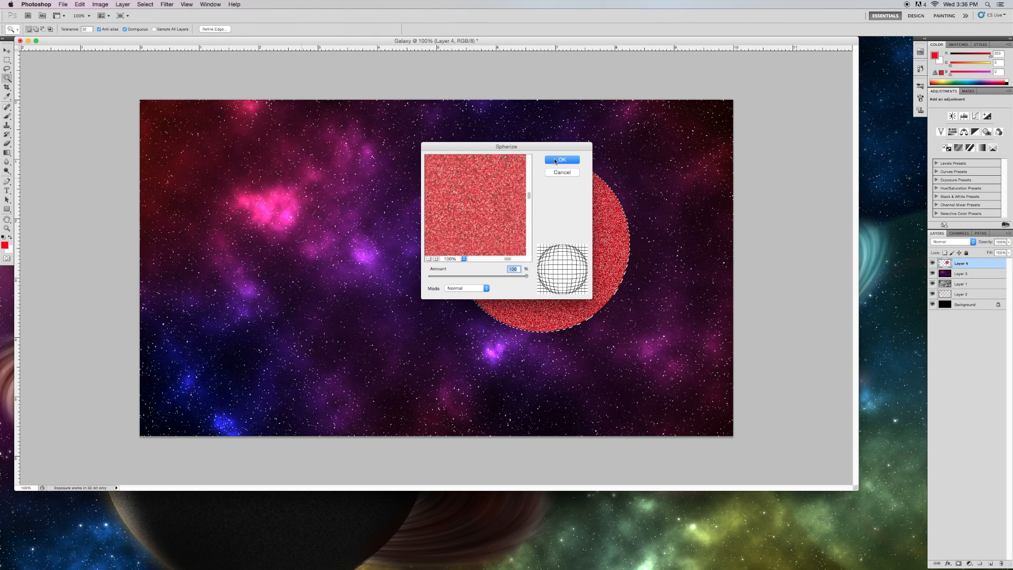
left_click(556, 160)
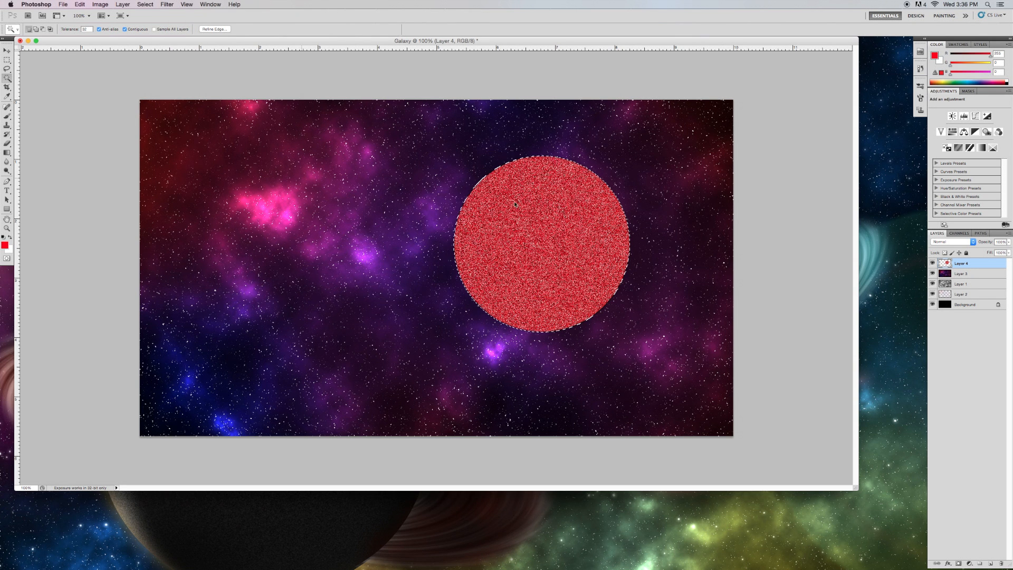
Apply Spherize to the circle again with the amount set to 50%.
left_click(152, 4)
mouse_move(167, 4)
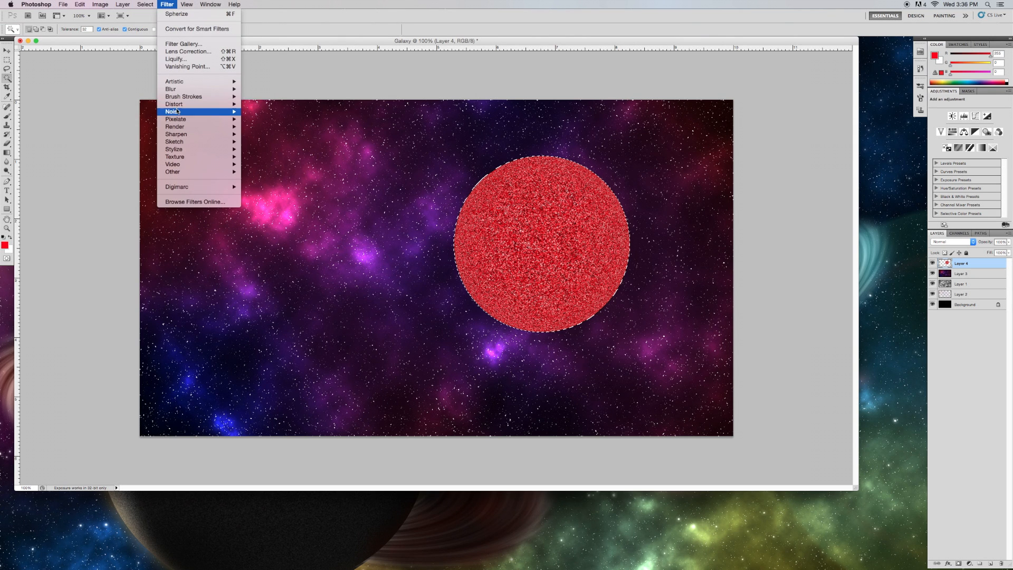
mouse_move(174, 103)
left_click(279, 164)
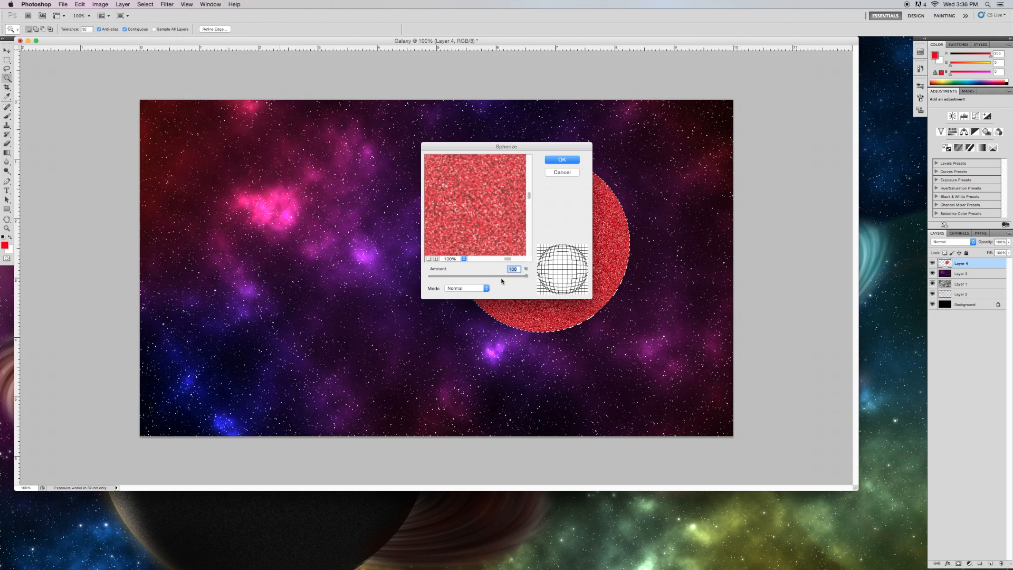
left_click_drag(526, 278, 497, 278)
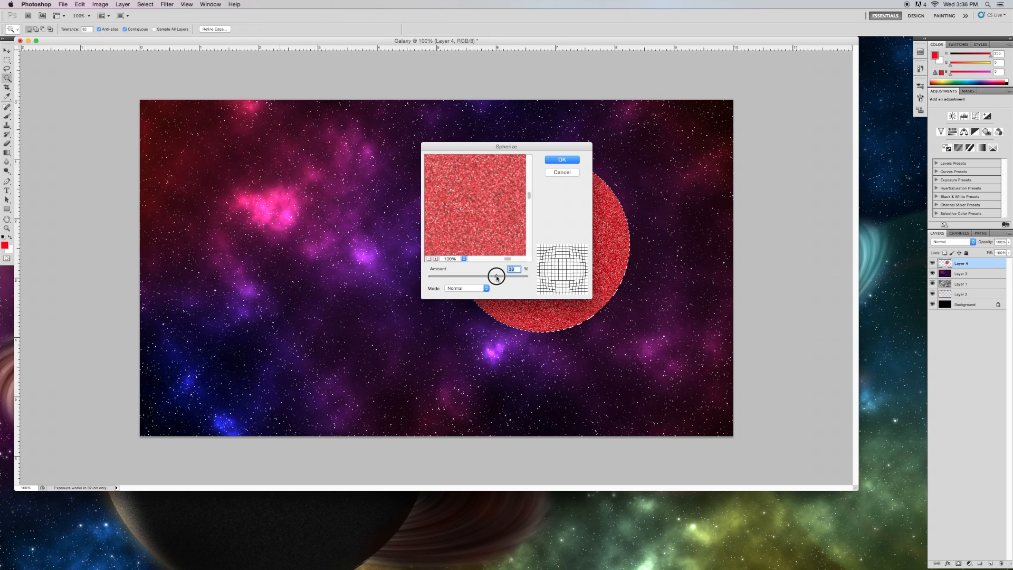
type("50")
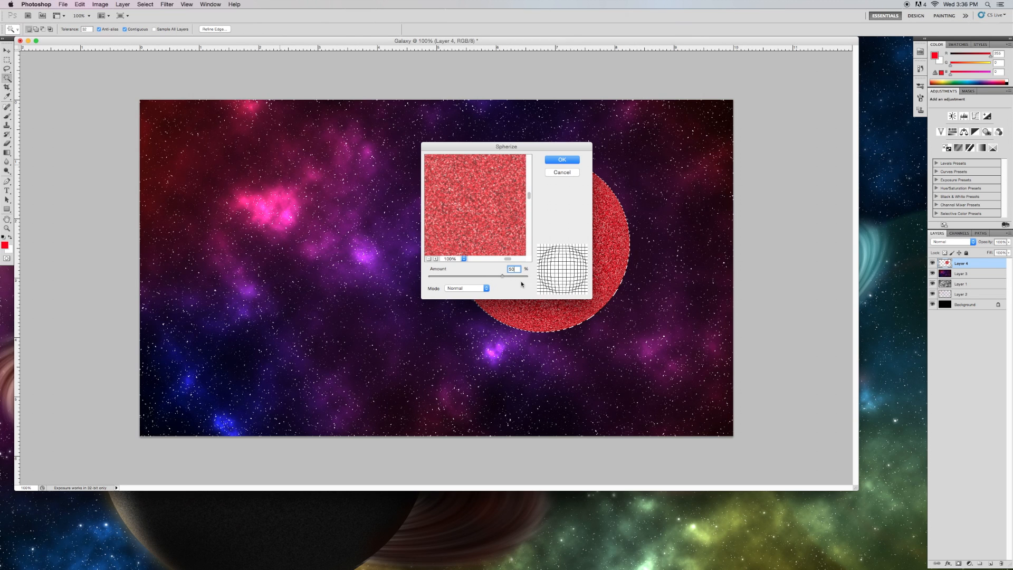
left_click(570, 164)
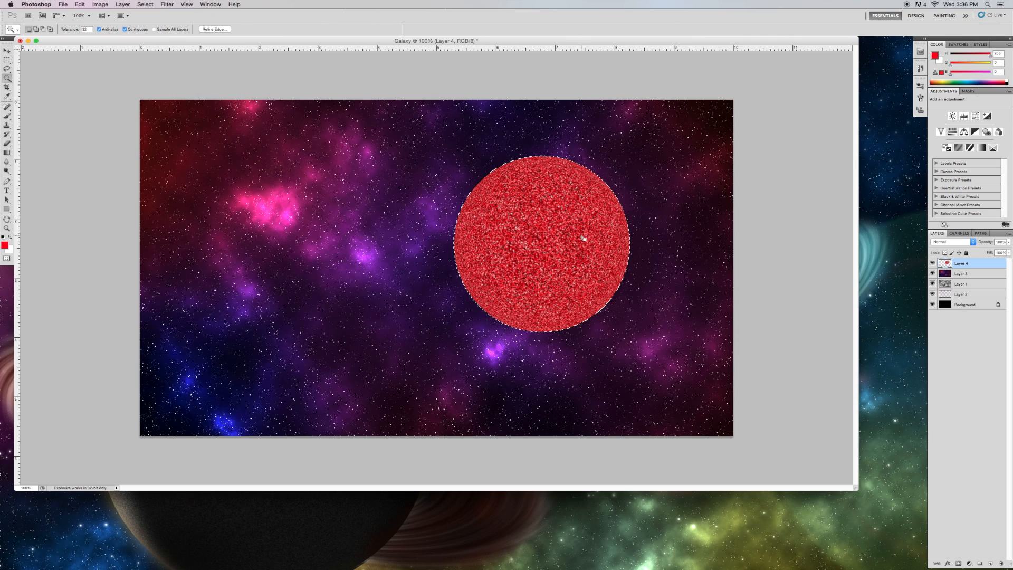
Deselect, select all layers and stamp them into a new merged layer.
key("super+d")
left_click(976, 309, "shift")
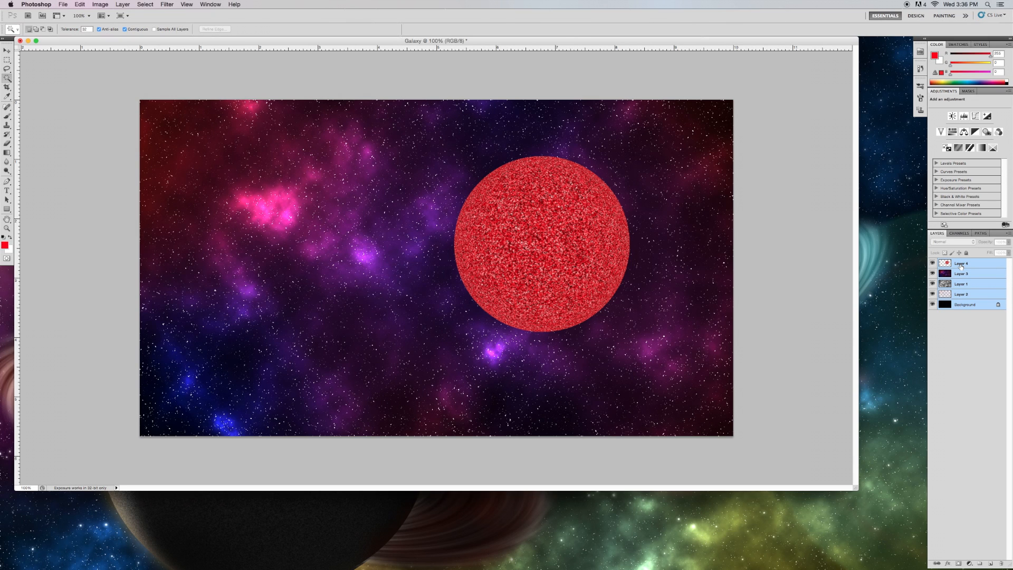
key("super+alt+shift+e")
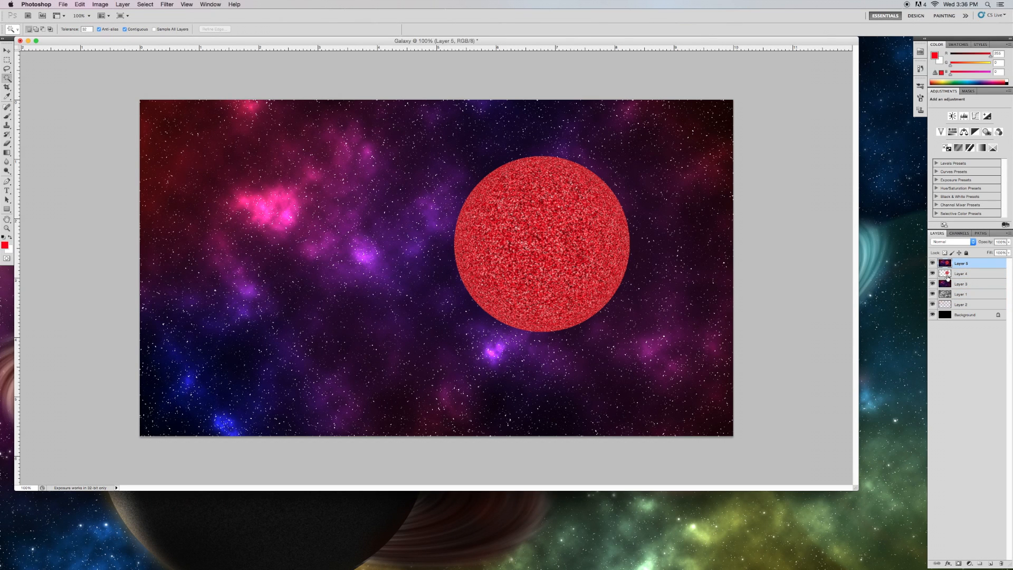
Render a 35mm Prime lens flare at 100% brightness near the planet's upper-left edge.
left_click(167, 4)
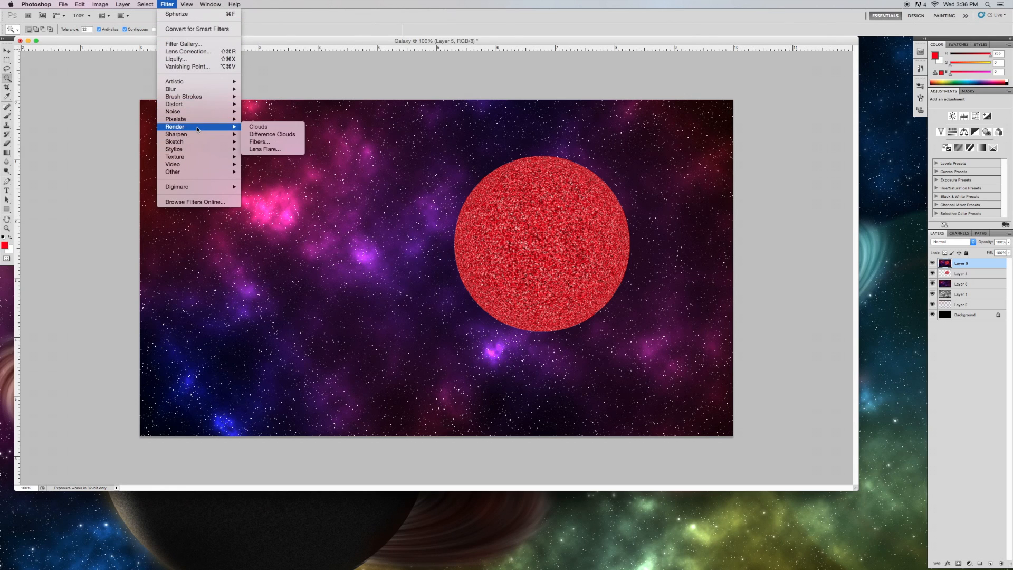
mouse_move(194, 128)
left_click(259, 141)
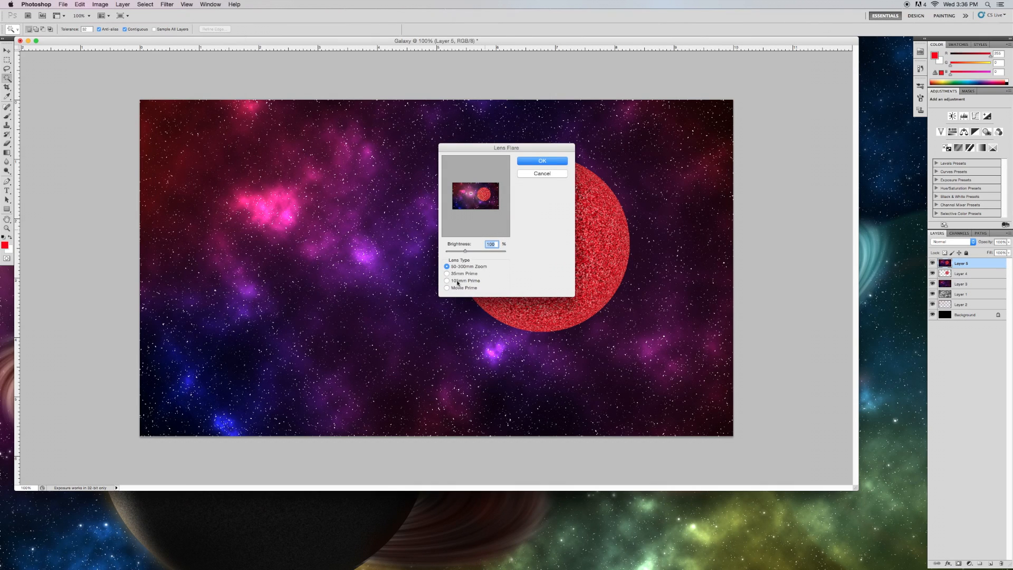
left_click(447, 274)
left_click_drag(471, 193, 479, 192)
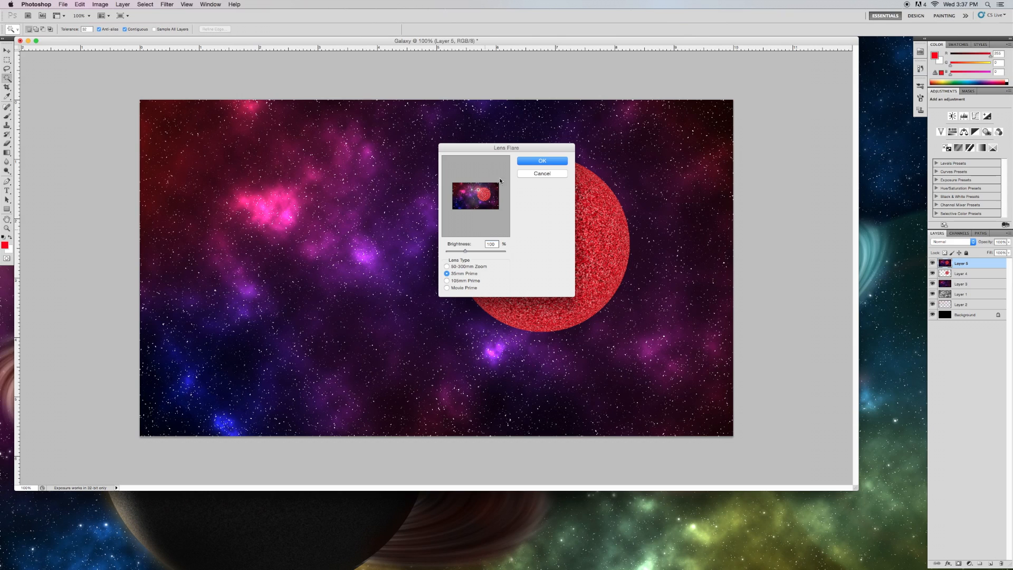
left_click(539, 161)
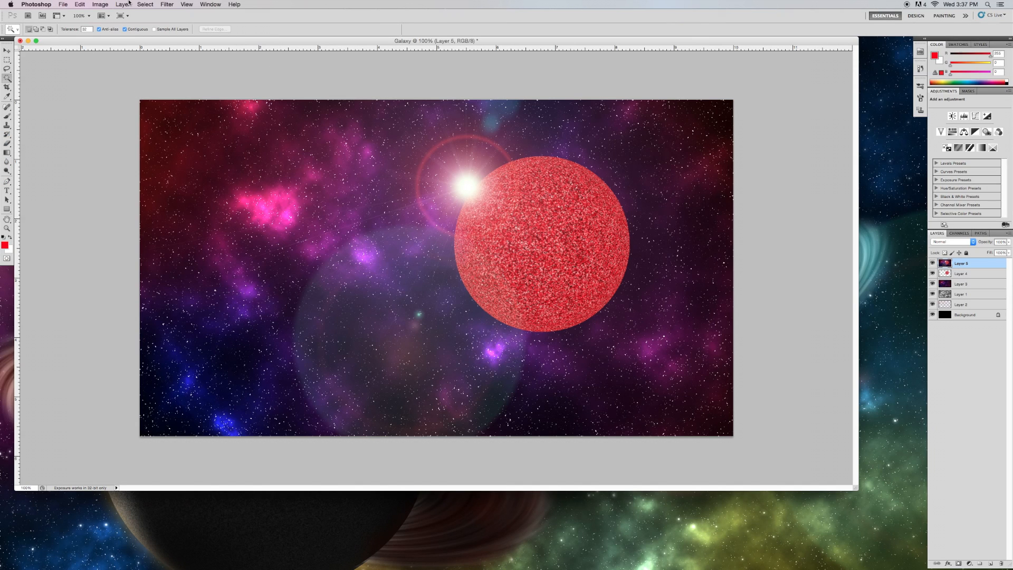
Paint a soft near-black 0c0c0c shadow over the planet's right side using a 0% hardness brush at 30% opacity.
left_click(5, 244)
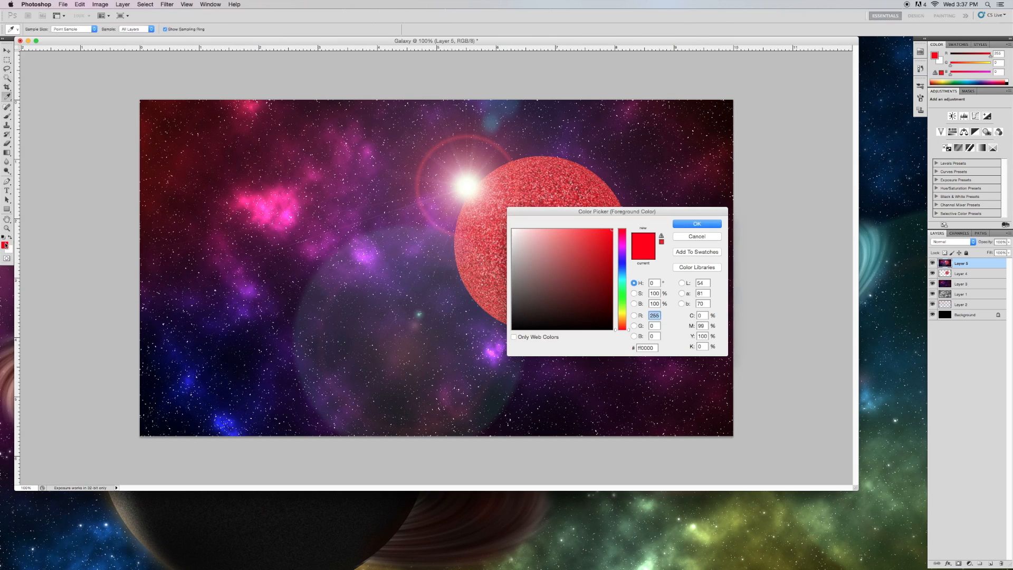
left_click(522, 323)
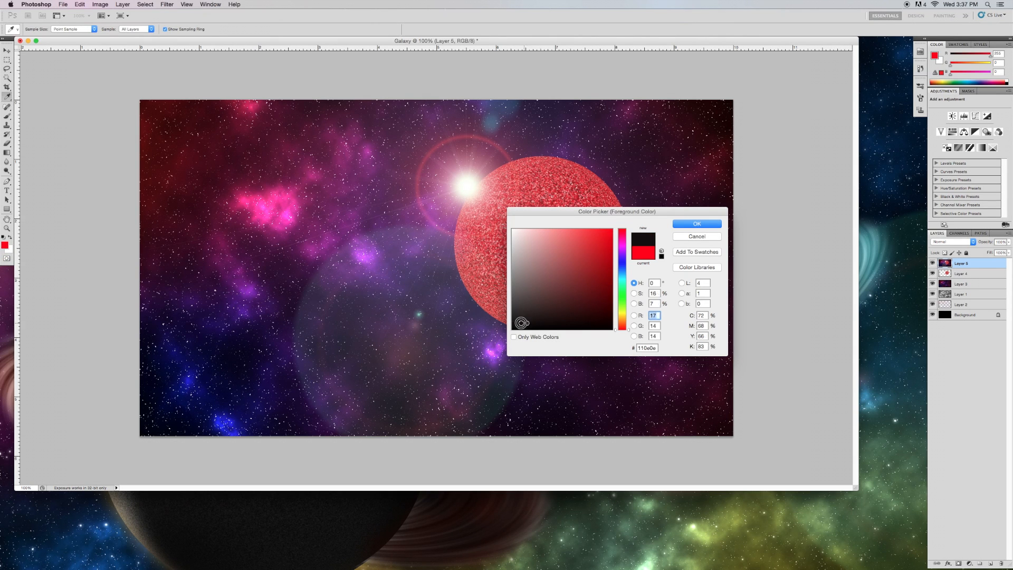
left_click(697, 224)
left_click(7, 116)
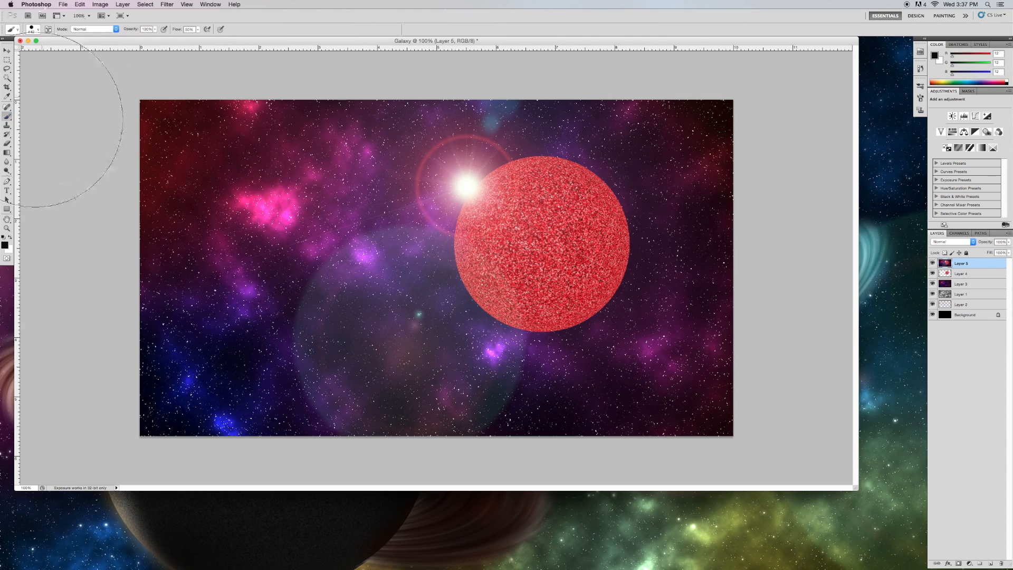
right_click(526, 307)
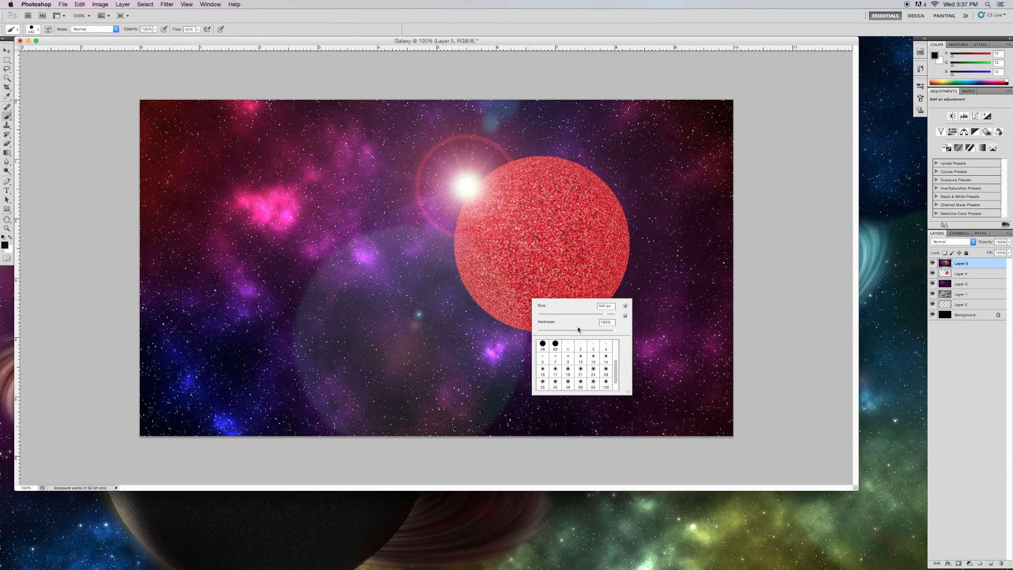
left_click_drag(570, 330, 535, 338)
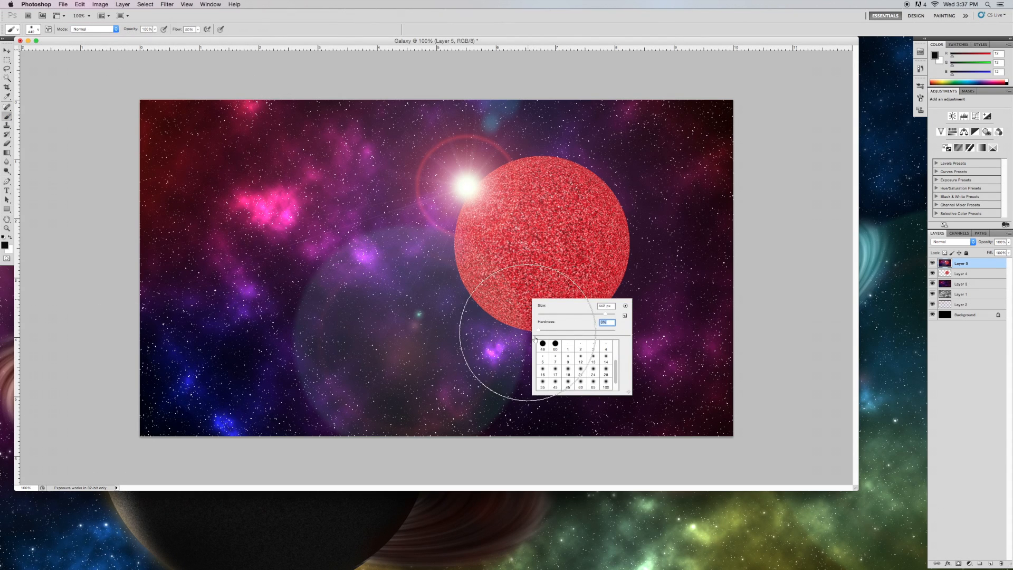
left_click(143, 28)
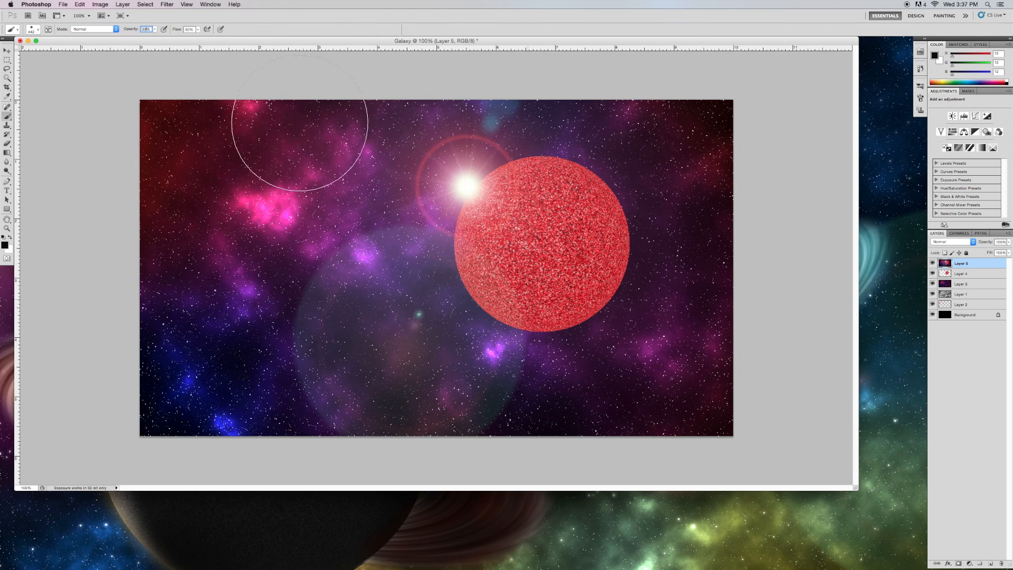
right_click(583, 289)
left_click_drag(602, 292, 619, 291)
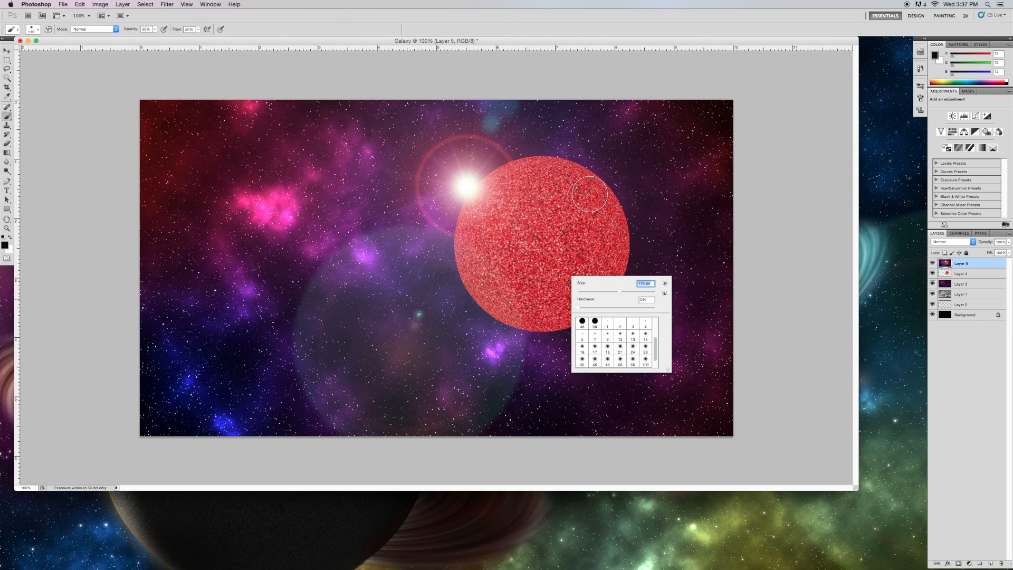
key("Return")
mouse_move(538, 315)
left_mouse_down()
mouse_move(602, 204)
mouse_move(603, 218)
mouse_move(534, 317)
mouse_move(505, 326)
mouse_move(561, 271)
mouse_move(583, 181)
mouse_move(600, 206)
mouse_move(572, 274)
mouse_move(516, 323)
mouse_move(554, 307)
mouse_move(613, 228)
mouse_move(590, 291)
mouse_move(555, 325)
mouse_move(607, 290)
mouse_move(616, 246)
mouse_move(564, 316)
mouse_move(533, 323)
mouse_move(601, 277)
mouse_move(597, 193)
mouse_move(540, 318)
mouse_move(501, 323)
mouse_move(580, 295)
mouse_move(591, 183)
mouse_move(588, 247)
mouse_move(514, 317)
mouse_move(574, 270)
mouse_move(601, 180)
mouse_move(562, 282)
mouse_move(501, 310)
left_mouse_up()
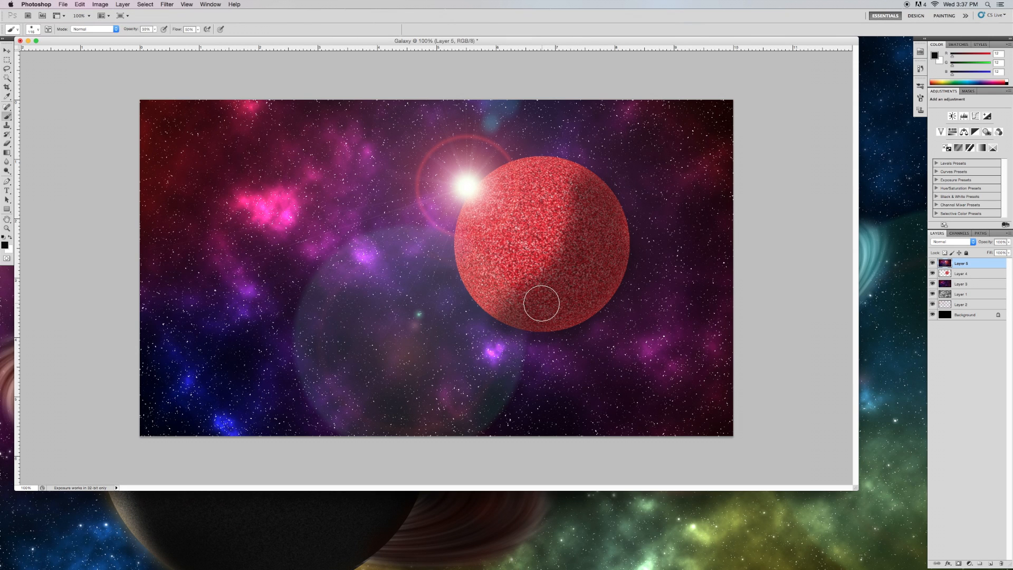
left_click(960, 275)
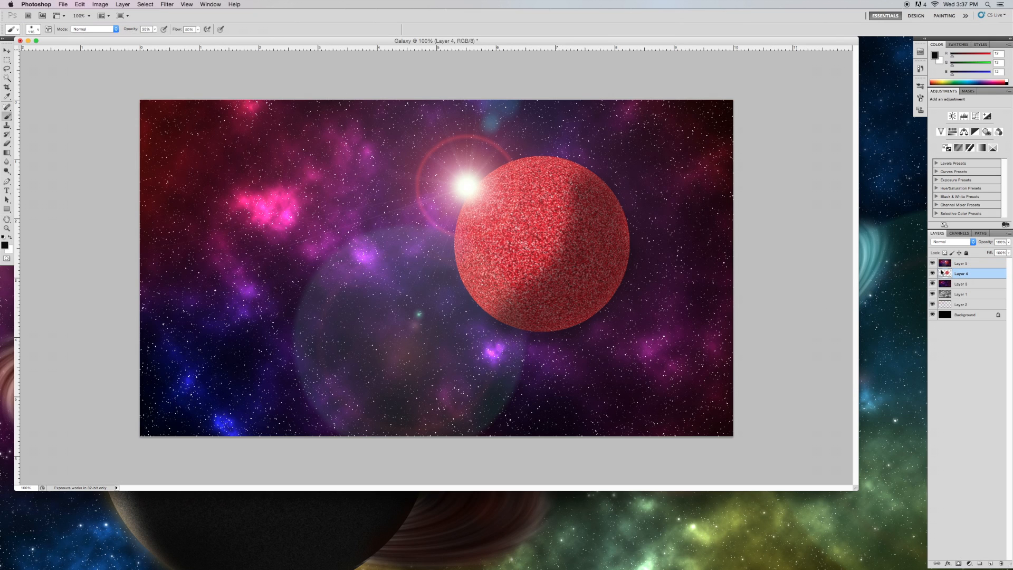
left_click(7, 77)
left_click(521, 235)
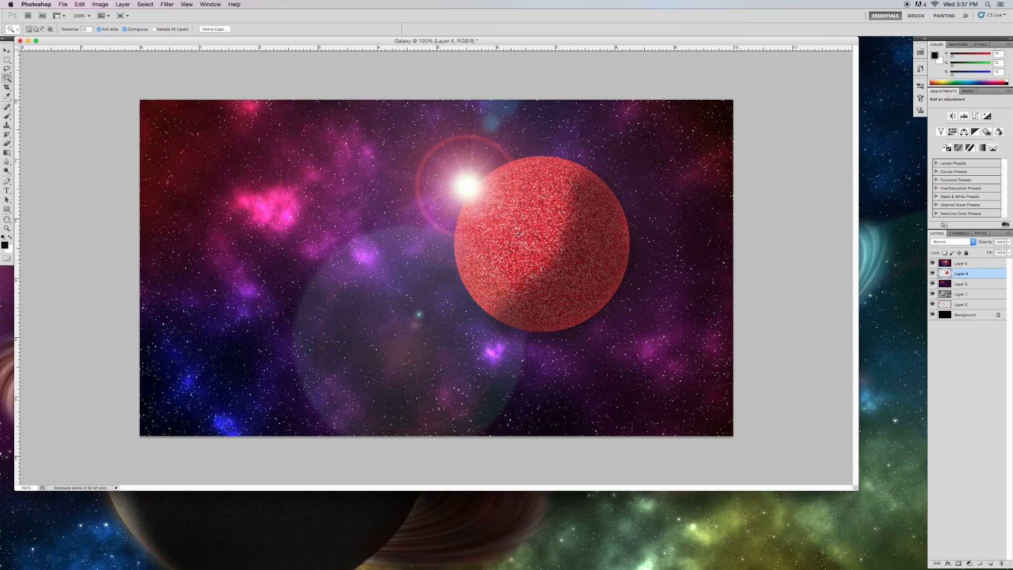
double_click(967, 278)
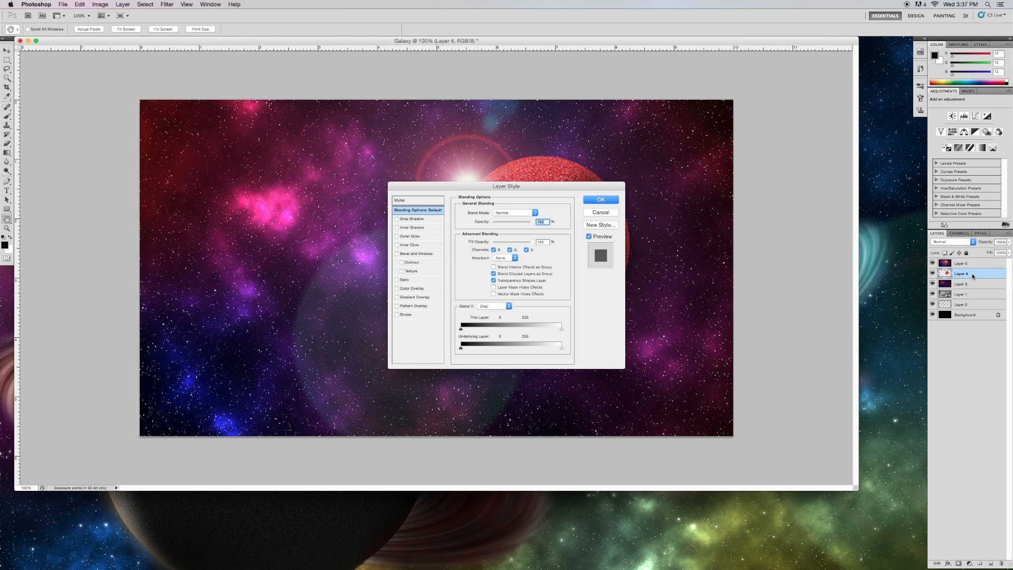
left_click(601, 212)
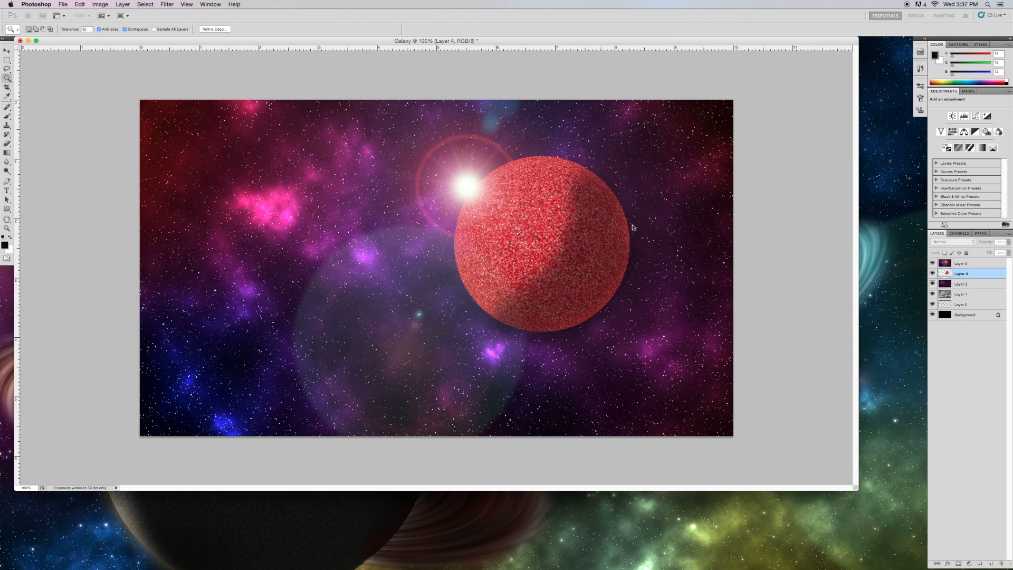
left_click(967, 360)
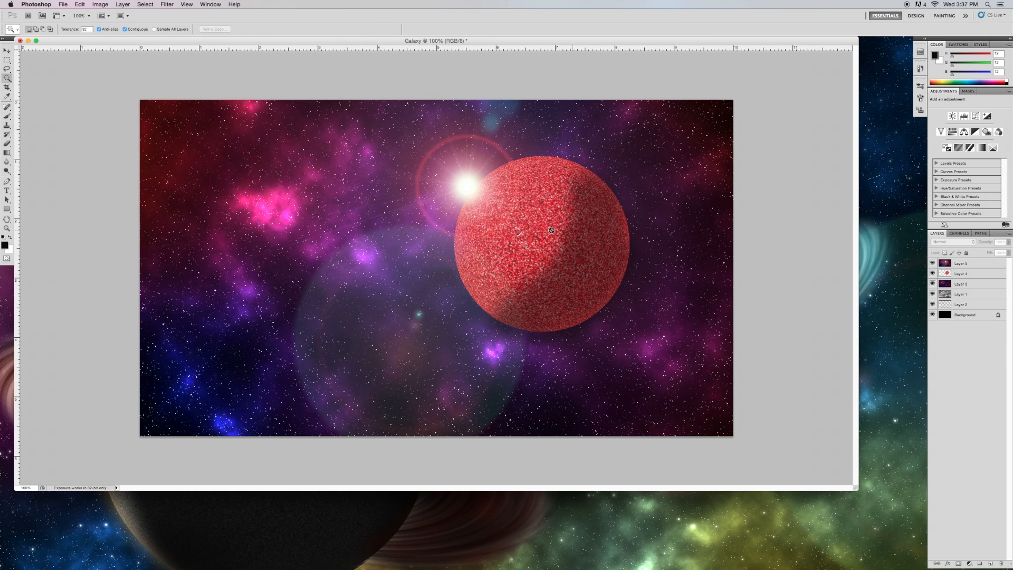
double_click(971, 275)
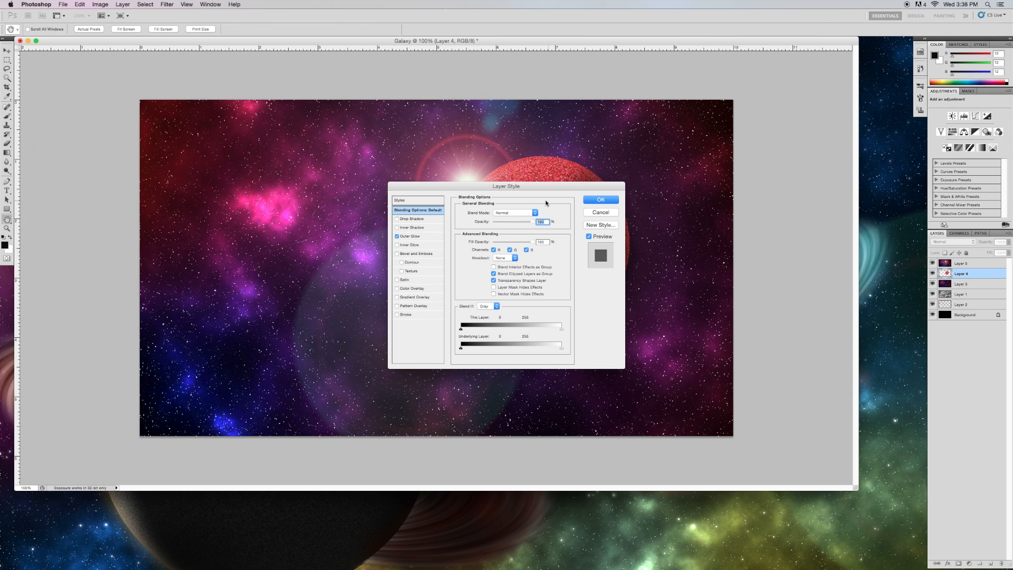
left_click(526, 211)
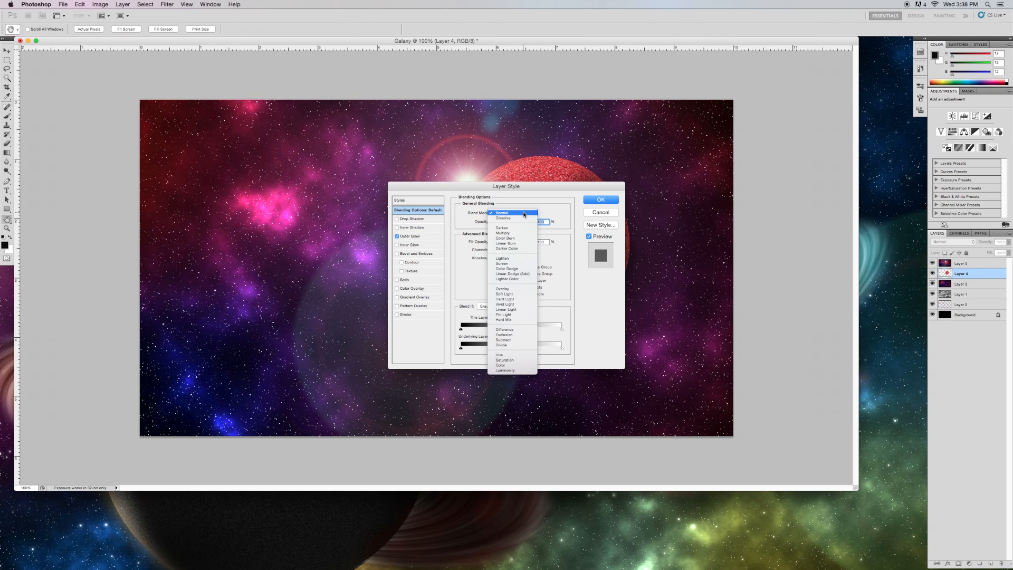
left_click(608, 214)
left_click(601, 212)
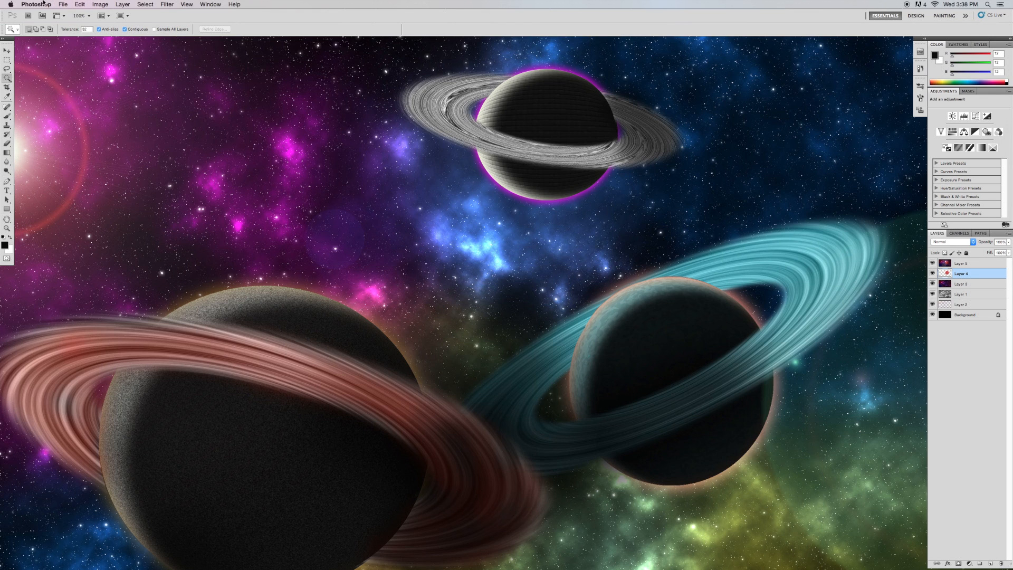
left_click(36, 4)
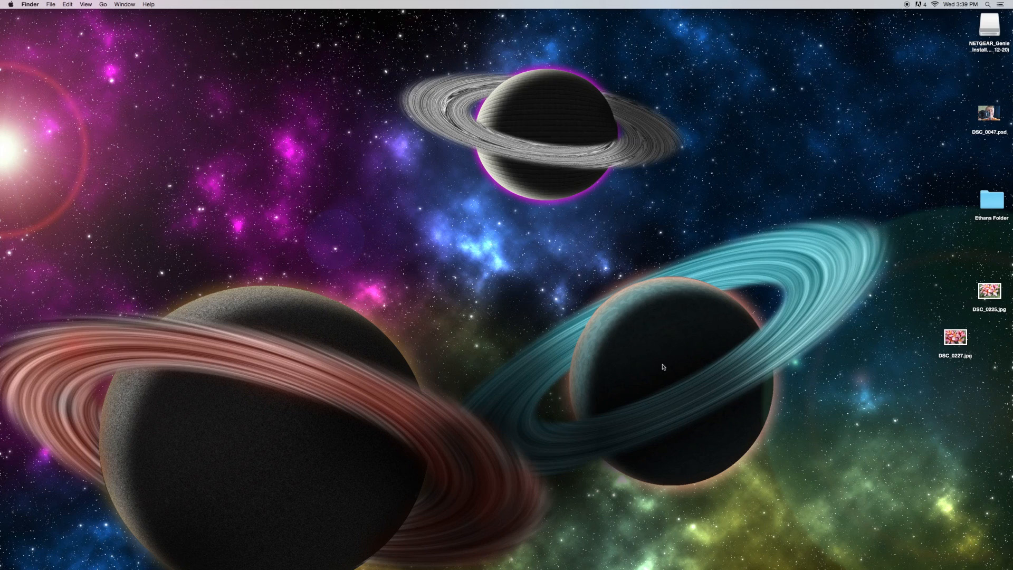
left_click(702, 552)
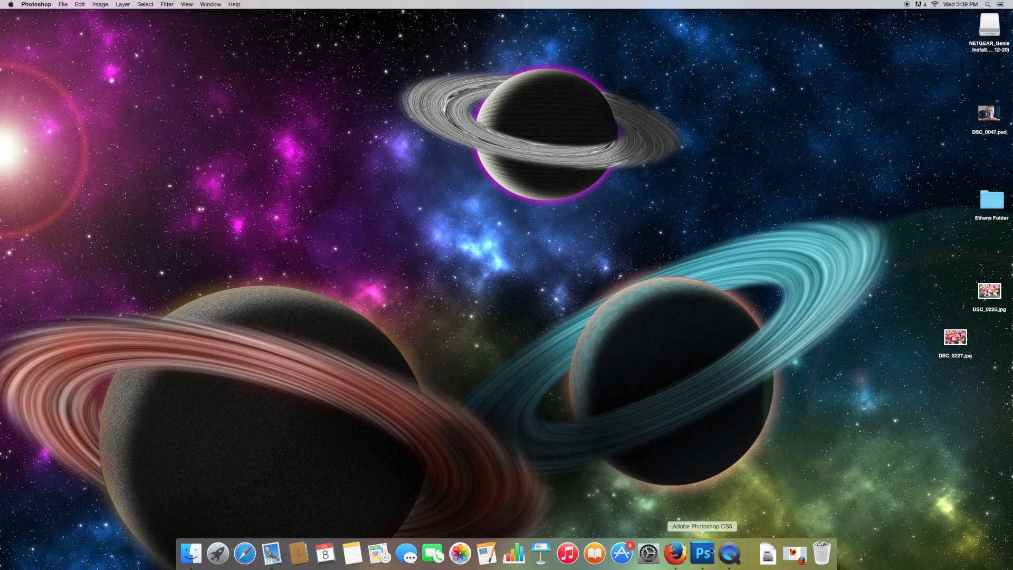